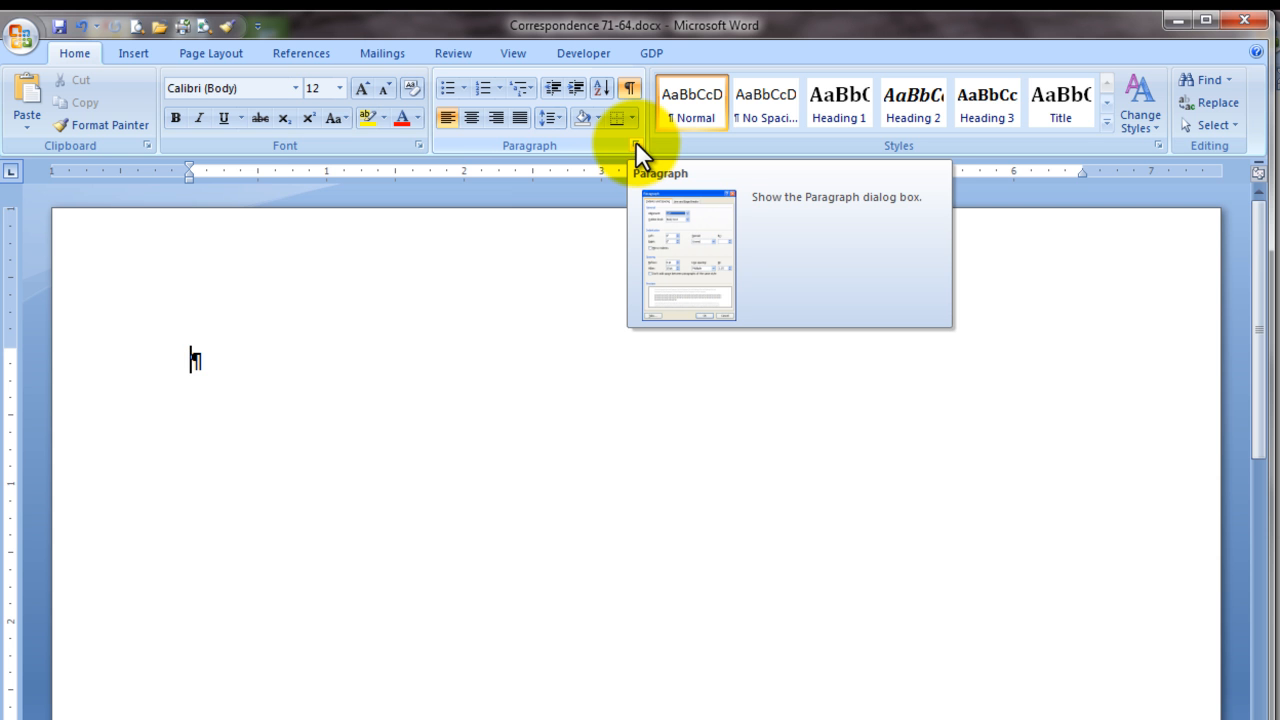
Clear all tab stops for the blank paragraph and set a left-aligned tab stop at 3.25 inches.
left_click(636, 142)
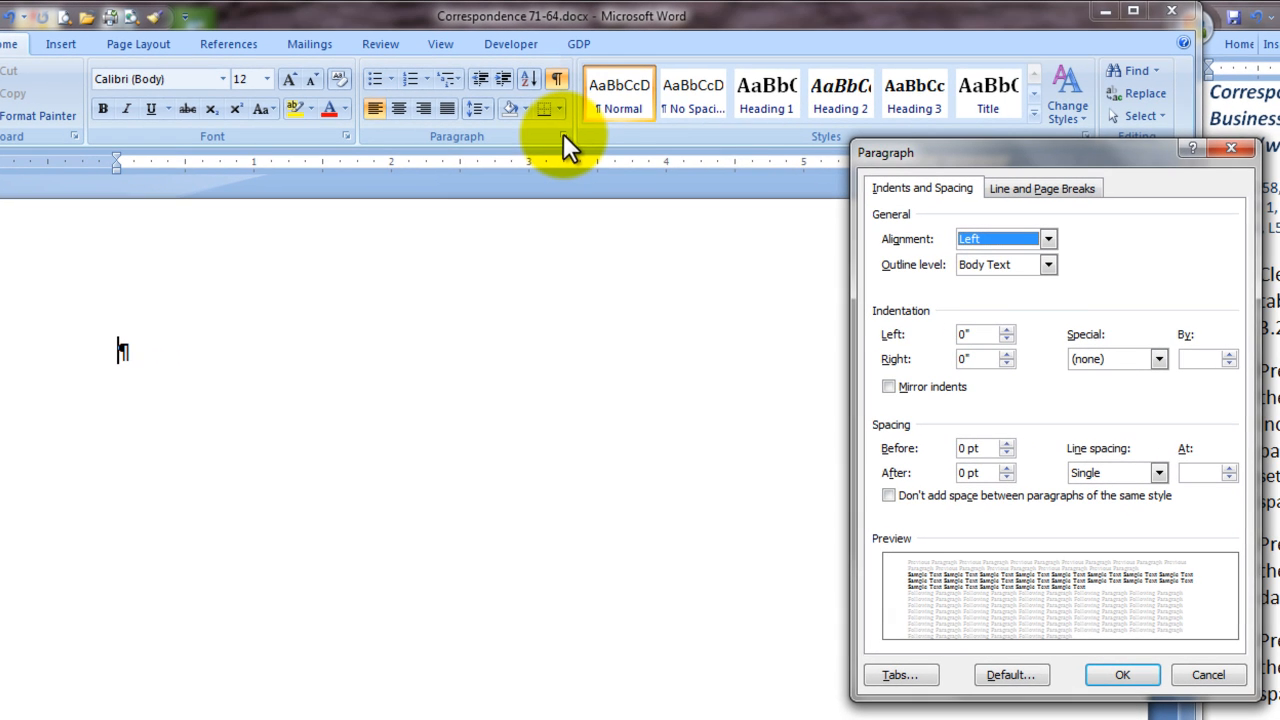
left_click(902, 677)
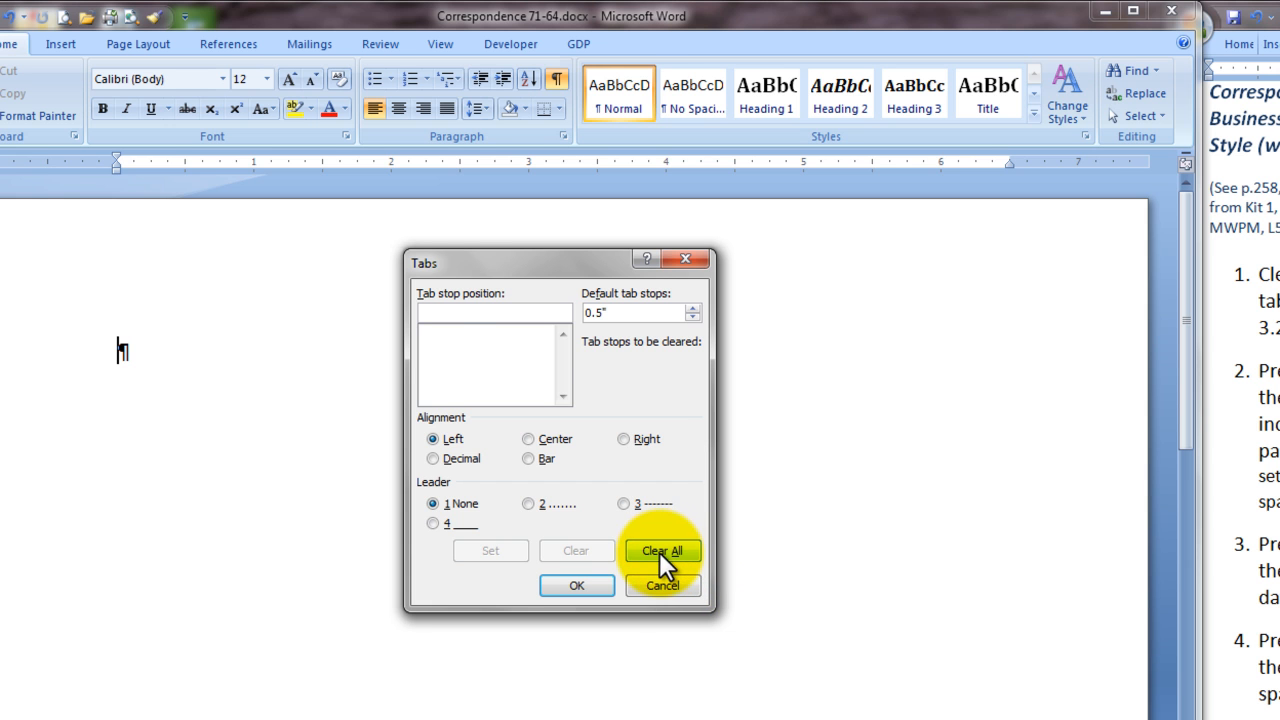
left_click(663, 552)
left_click(491, 318)
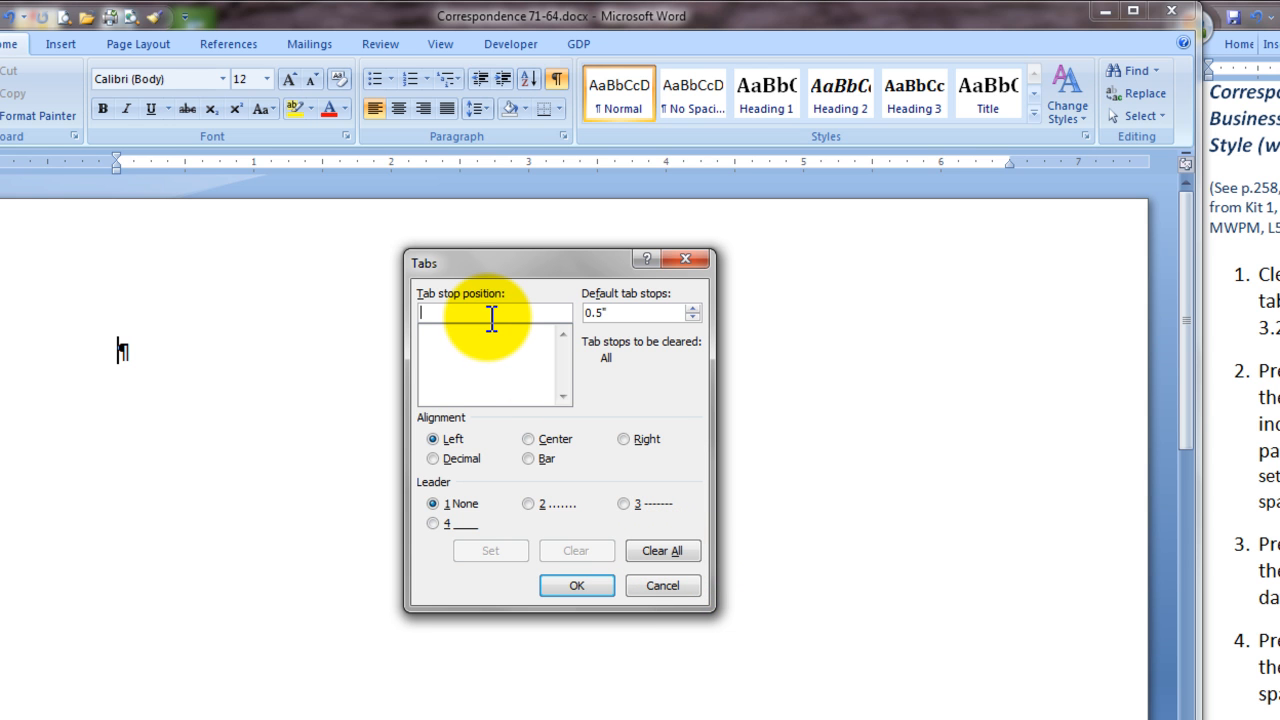
type("3.25")
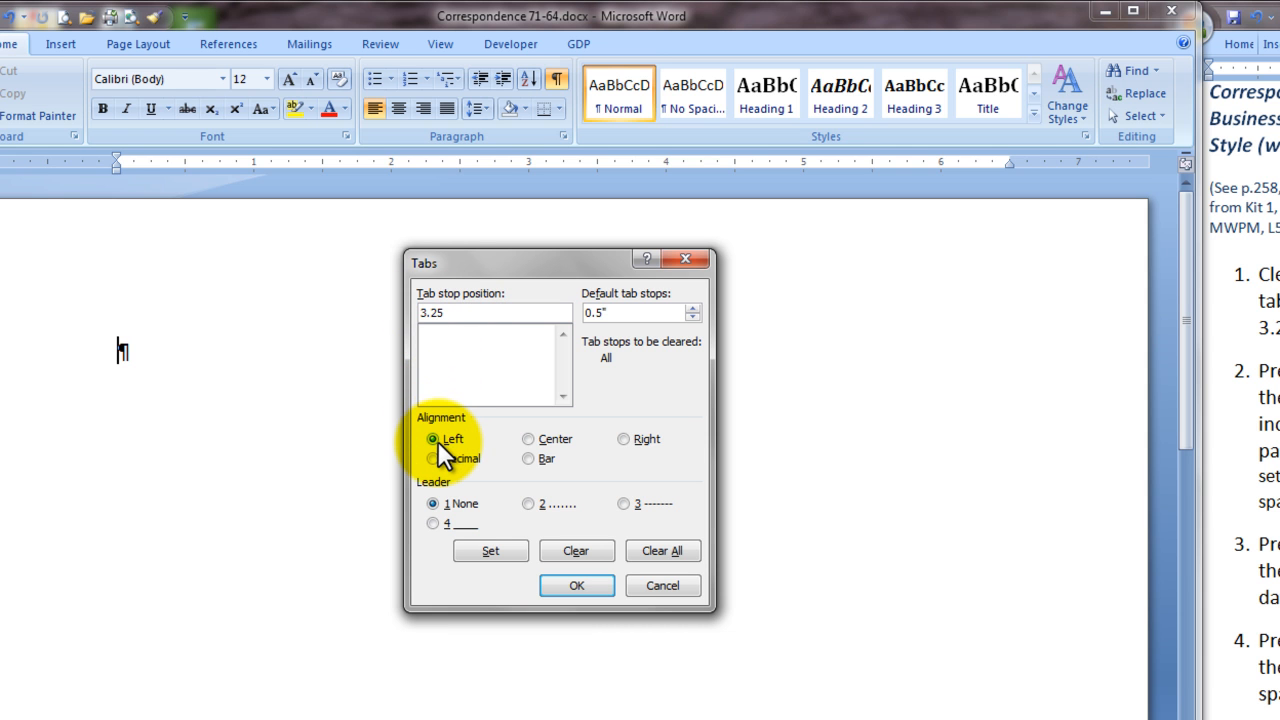
left_click(492, 555)
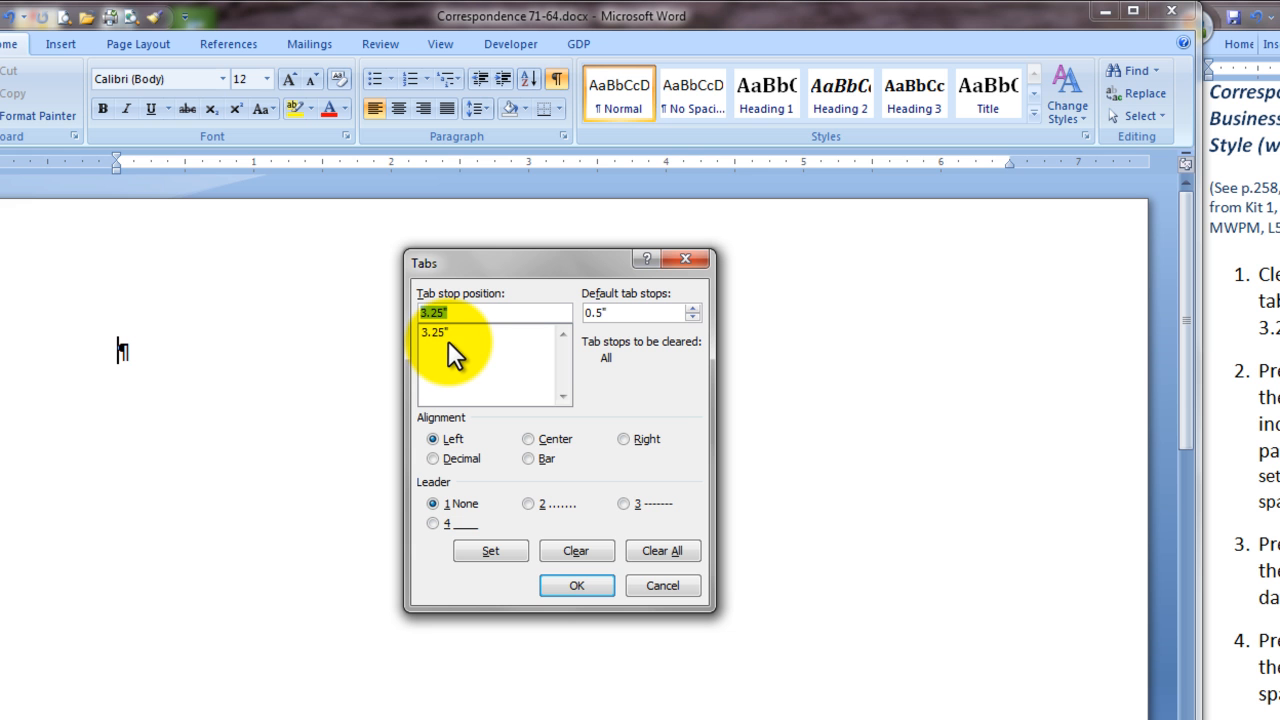
left_click(583, 584)
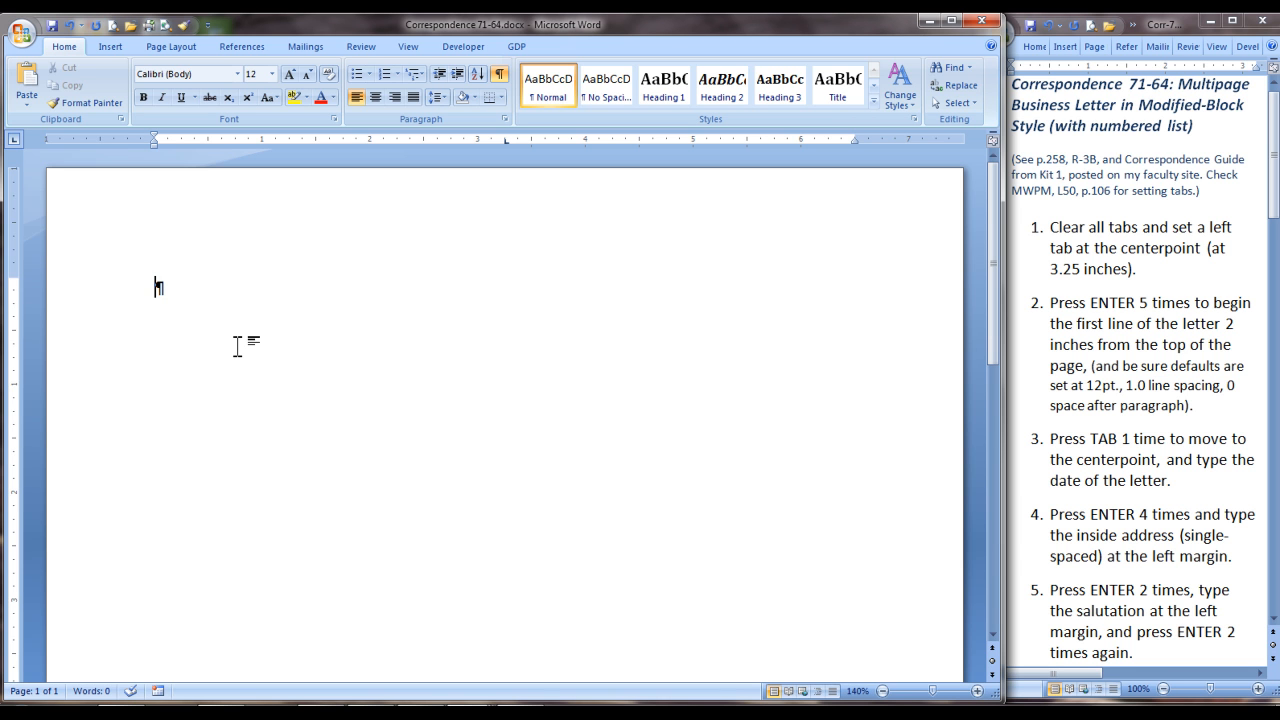
Insert five blank lines and enter the date October 16, 2010 at the centerpoint tab stop.
key("Return")
key("Return")
key("Return")
key("Return")
key("Return")
key("Tab")
type("Oc")
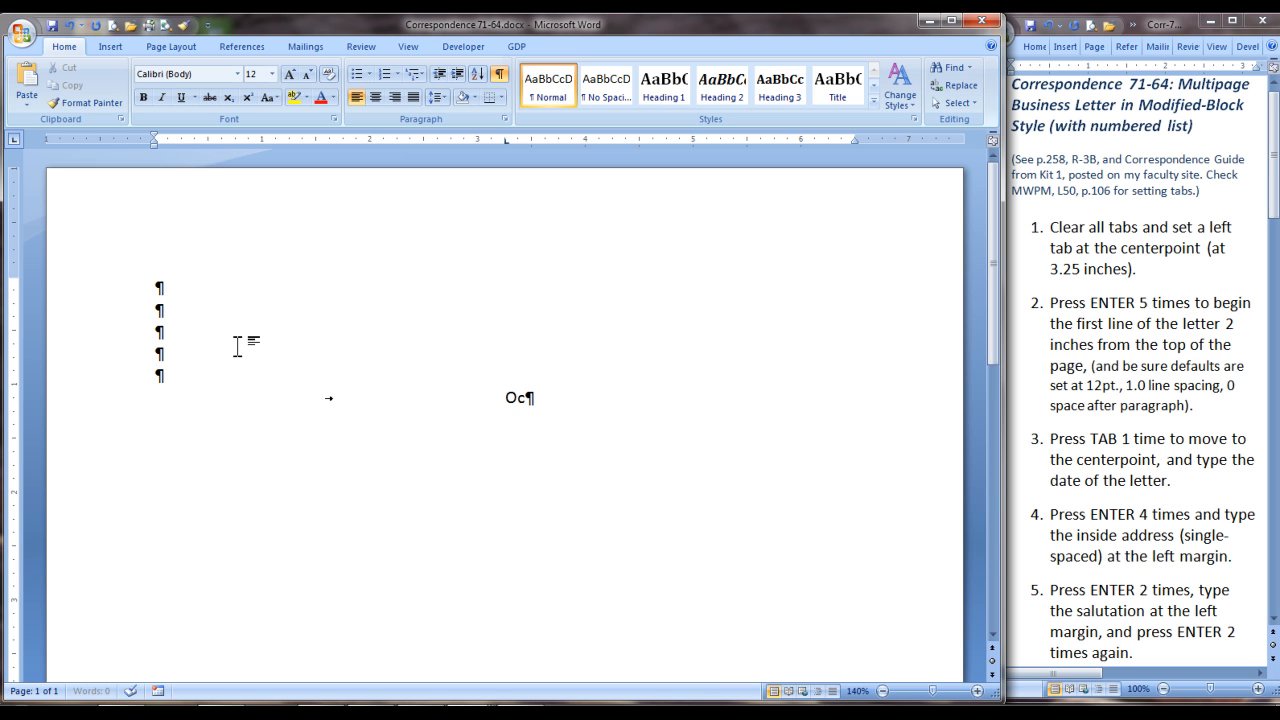
type("tober 16, 2010")
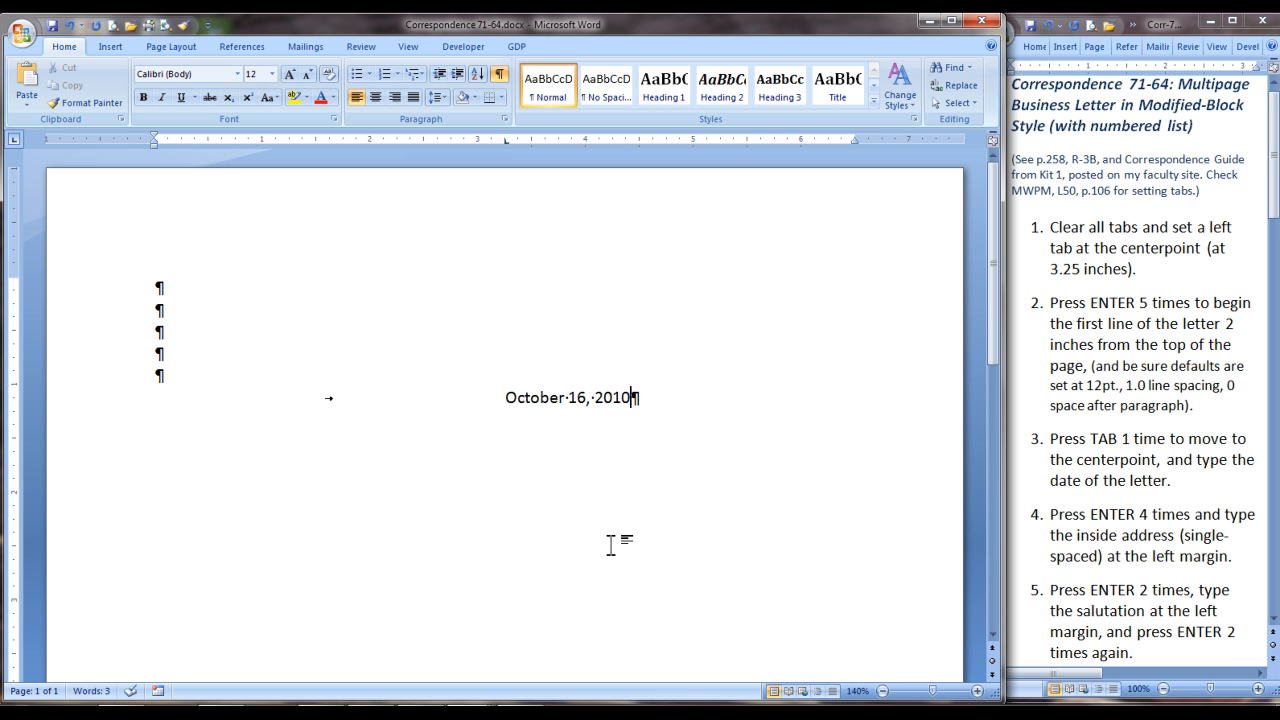
Add the recipient's four-line inside address at the left margin, leaving three blank lines below the date.
key("Return")
key("Return")
key("Return")
key("Return")
type("Miss Florence B. Glashan Attorney-at-Law 2406 Shadows Glade Dayton, OH 45426-0348")
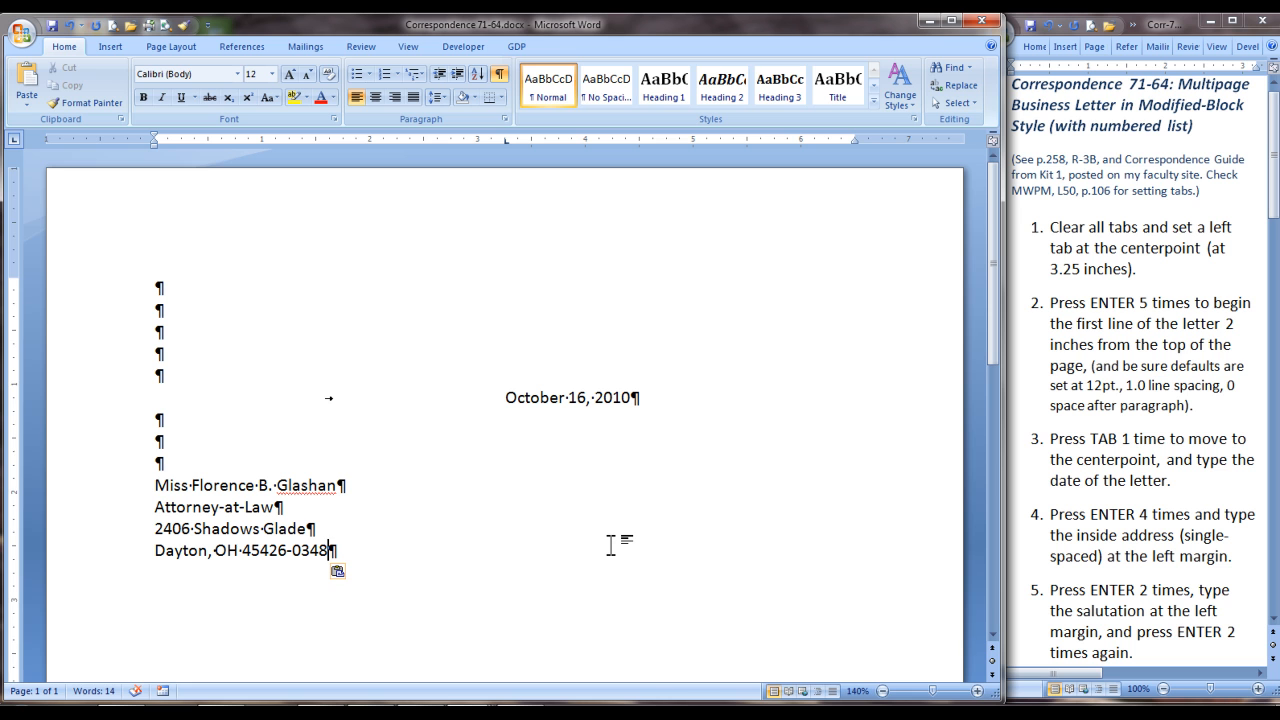
Add the salutation "Dear Miss" with the recipient's surname and a colon, with one blank line before and after it.
key("Return")
key("Return")
type("Dear Miss Gla")
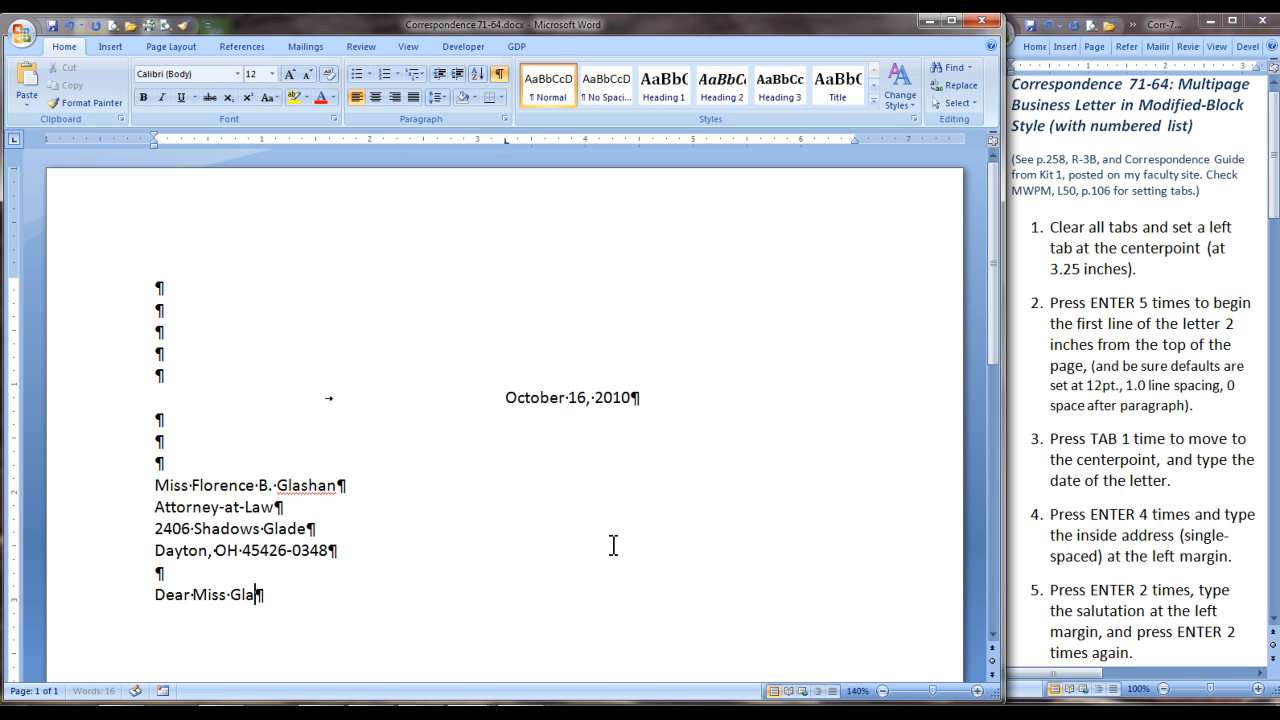
type("shan:")
key("Return")
key("Return")
Enter the blocked body text from "It was good to meet you" through the three requests and the formal complaint paragraph, separated by blank lines.
scroll(944, 573, "down", 10)
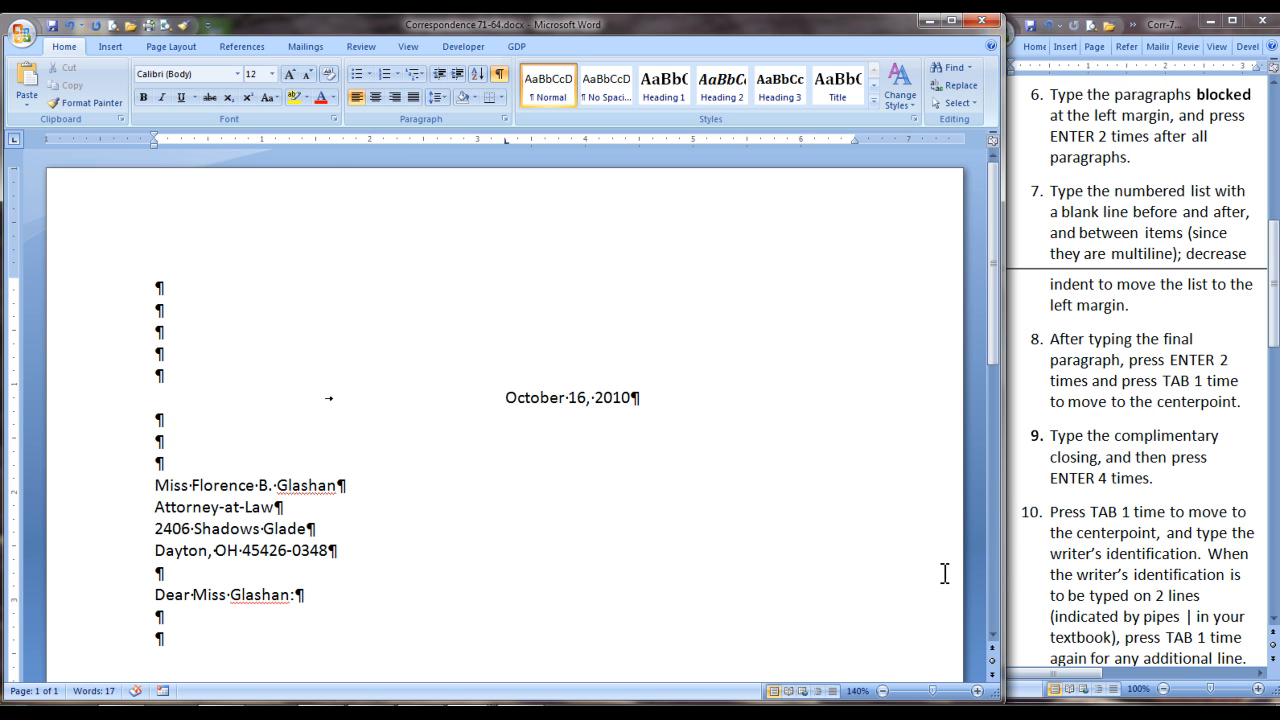
type("It was good to meet you at the convention for trial attorneys in Detroit last week. In addition to the interesting program highlights of the regular sessions, I find that the informal discussions with people like you are an added plus at these meetings. Your contribution to the program was very beneficial to me.  You may recall that I told you I had just been appointed by the court to defend a woman here in Dayton who has been charged with embezzling large sums of money from her previous employer. The defendant had been employed at a large department store for more than 25 years. Because of her valuable years of experience in accounting with the store, she was in charge of accounts receivable at the store. Her previous employer, the plaintiff in the case, claims that she embezzled $18,634 in 2000, $39,072 in 2001, and $27,045 in 2002.  I feel that it is my responsibility to represent my client and to provide the best defense possible. I recall that you mentioned that you had represented defendants in similar cases in previous years. As I prepare for this defense, perhaps you might help me in the following ways:")
key("Return")
scroll(857, 614, "down", 3)
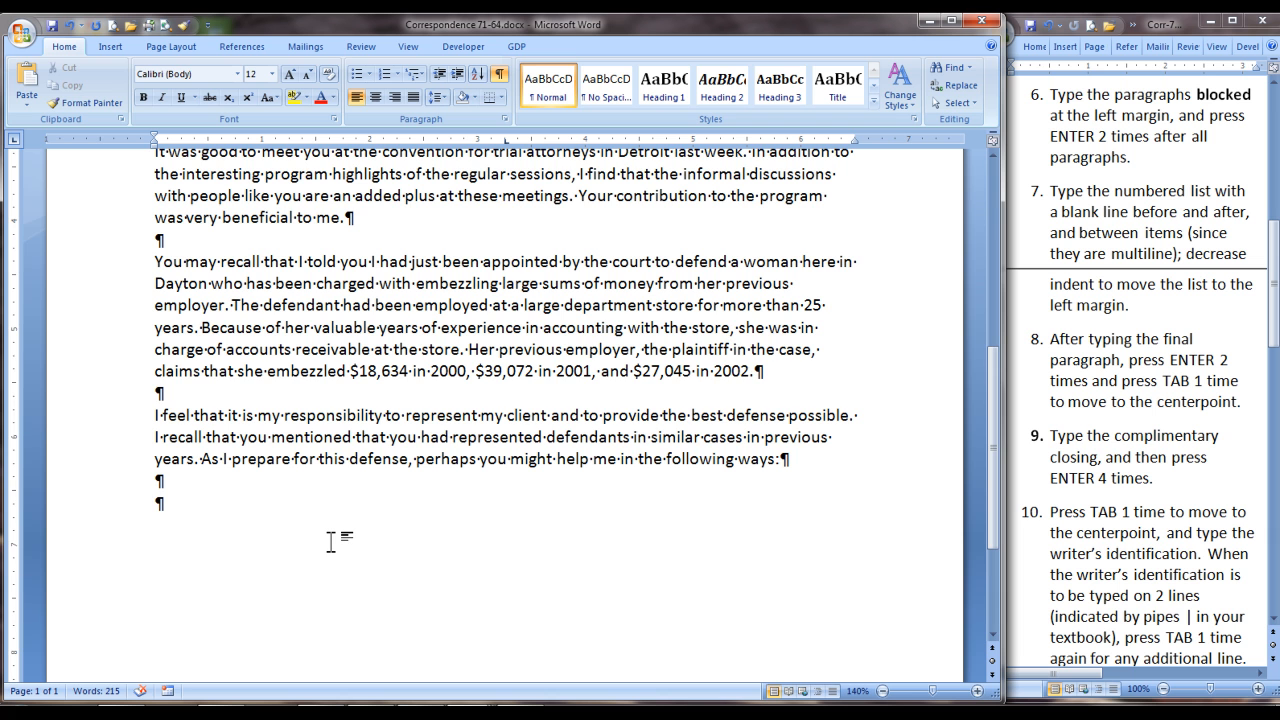
type("Please send me the appropriate citations for all similar trials in which you participated.  Also, please provide me with any other case citations that you think might be helpful to me in this case.  Arrange to meet with me soon so that I can benefit from your experience as I prepare for the trial.  A copy of the formal complaint is enclosed for your review. I shall call you in about a week to arrange a time and place for our meeting. Please let me know if there is additional information that would be helpful in preparing for this case.")
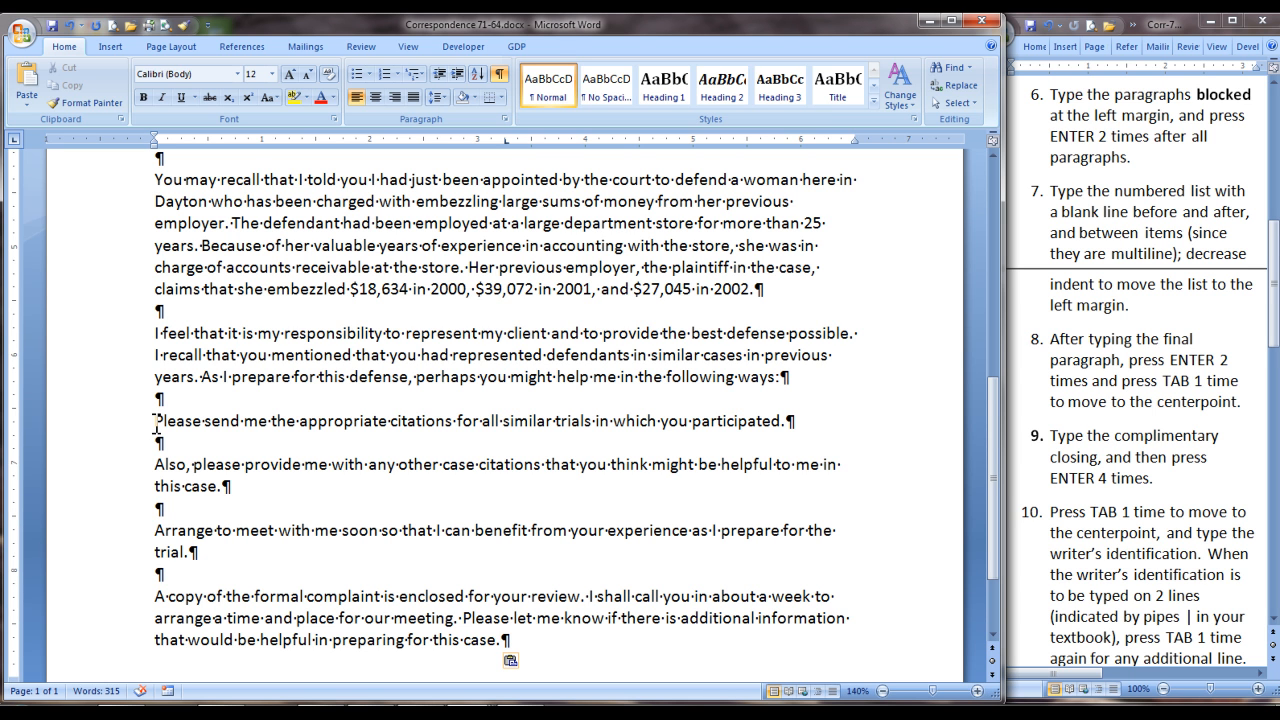
Format the three request paragraphs as a numbered list and decrease its indent to the left margin.
left_click_drag(155, 421, 191, 553)
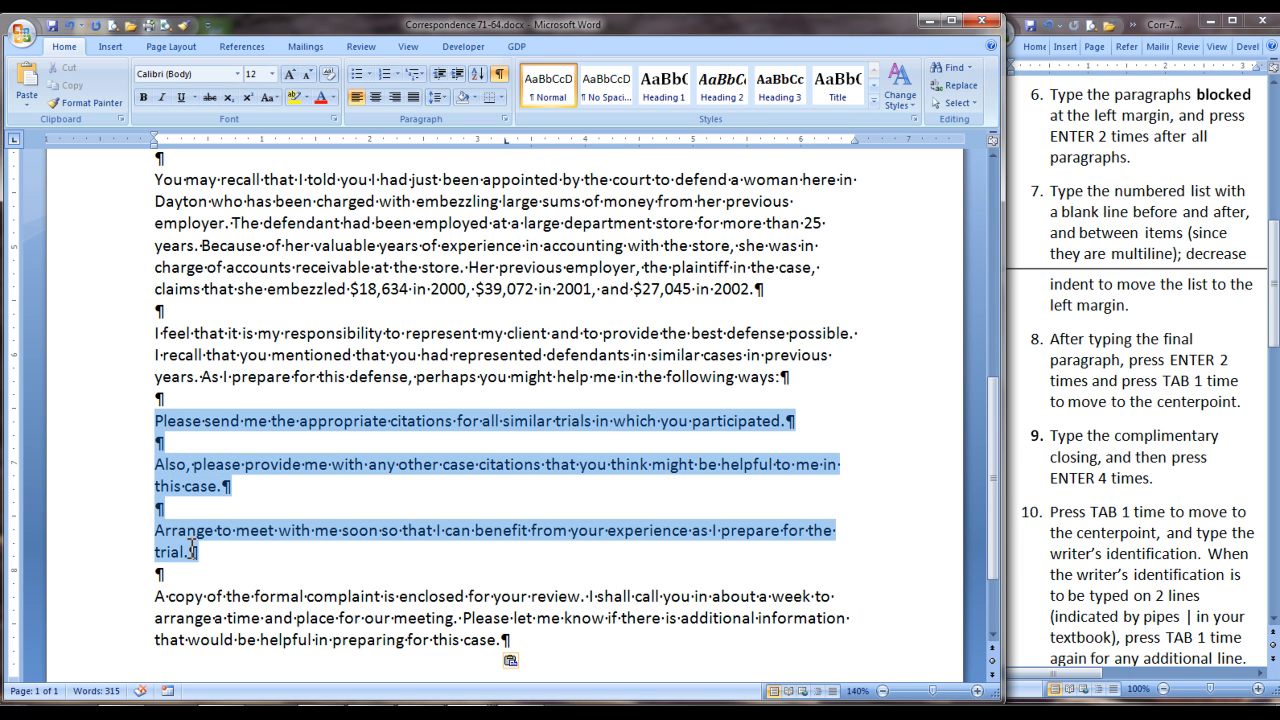
left_click(382, 73)
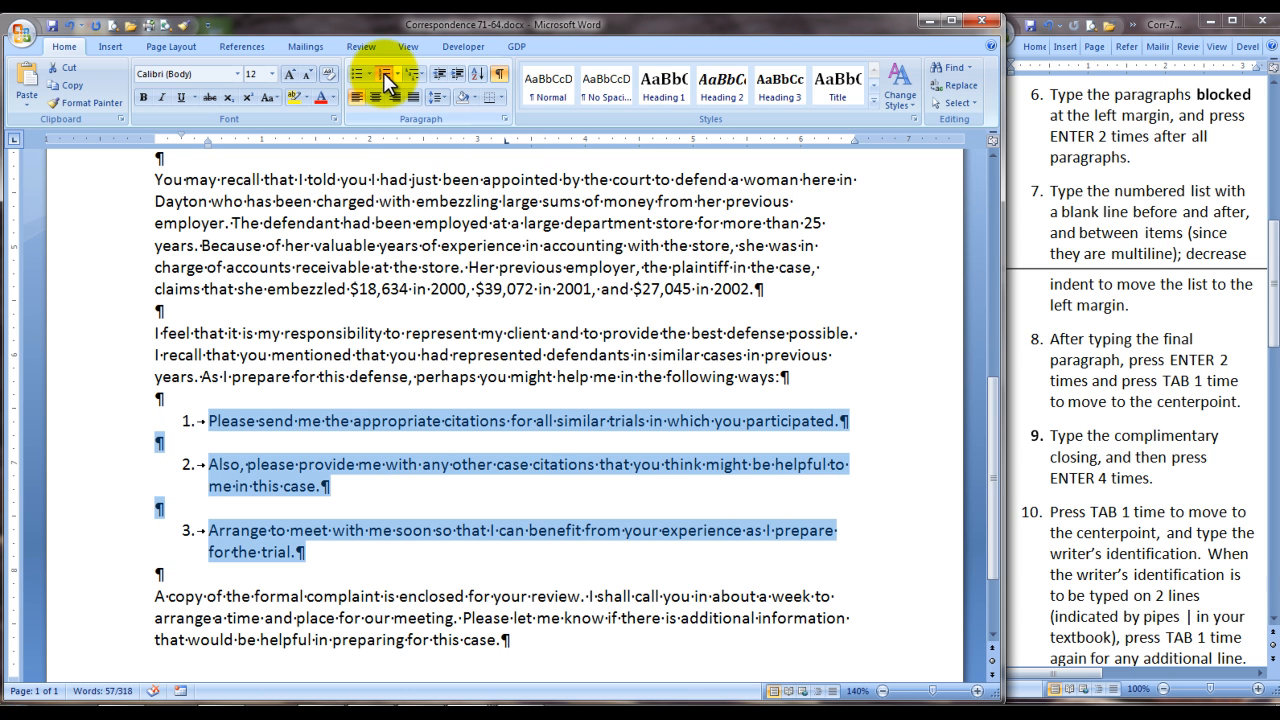
left_click(437, 78)
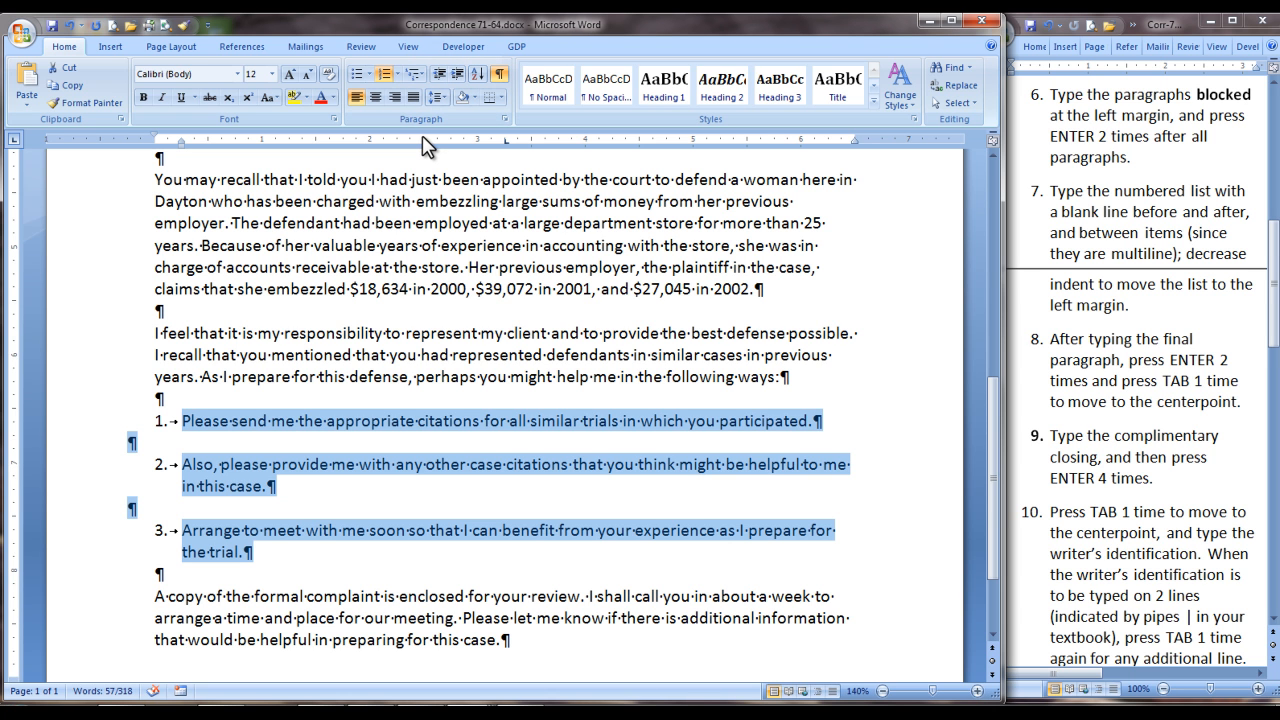
Add the final paragraph from "I have never been involved" to "working with you." after a blank line below the formal complaint paragraph.
left_click(535, 645)
key("Return")
key("Return")
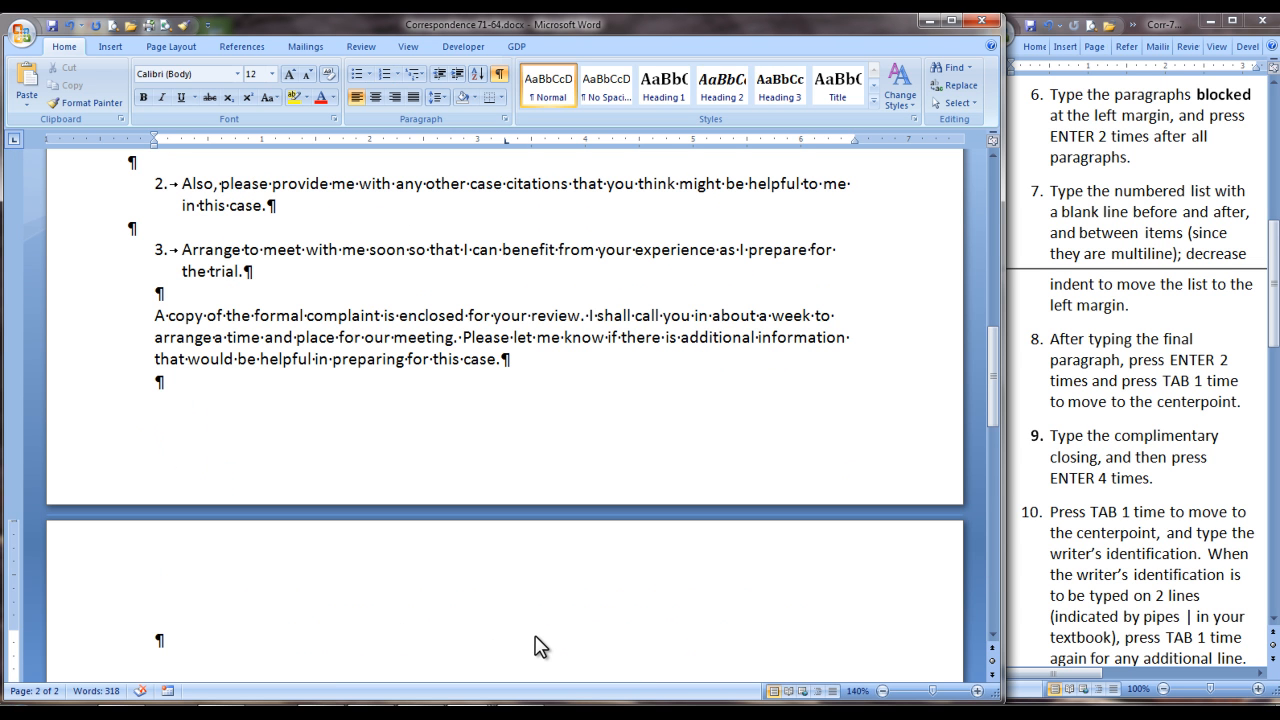
type("I have never been involved with anything like this before. Any help that you give me will be appreciated. I shall look forward to working with you.")
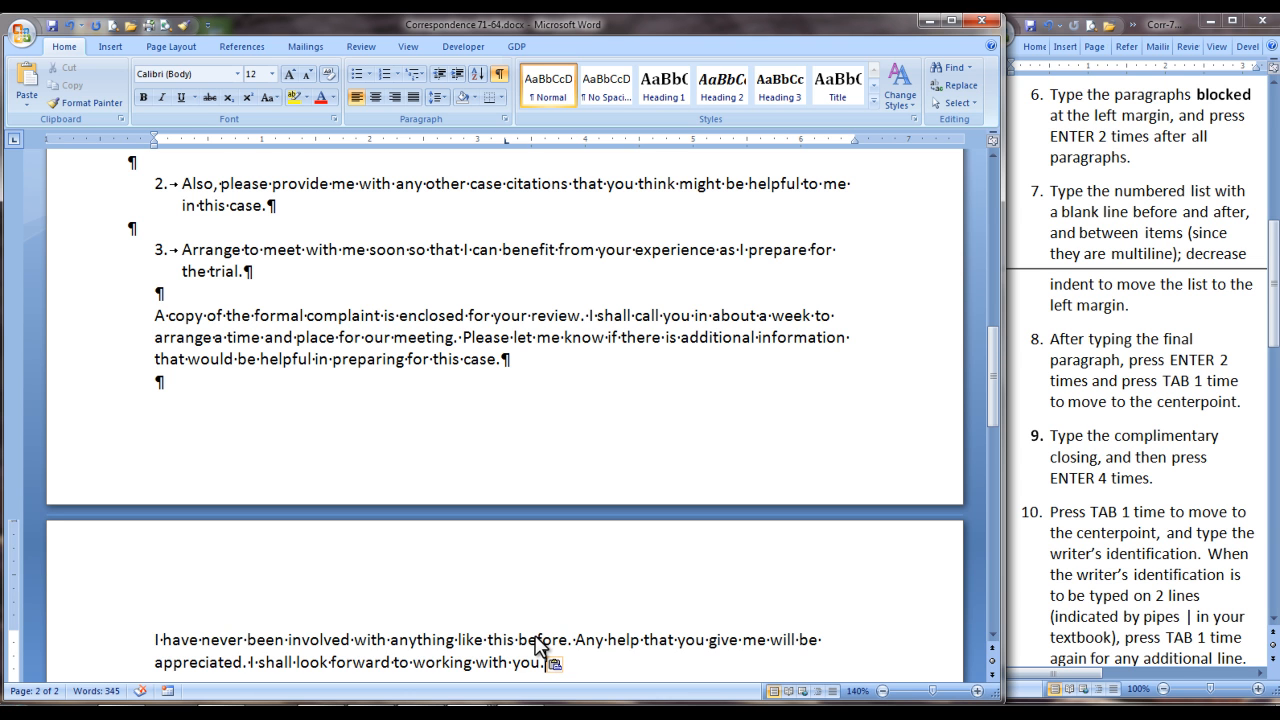
Add the complimentary closing "Sincerely," at the centerpoint tab stop, one blank line below the final paragraph.
key("Return")
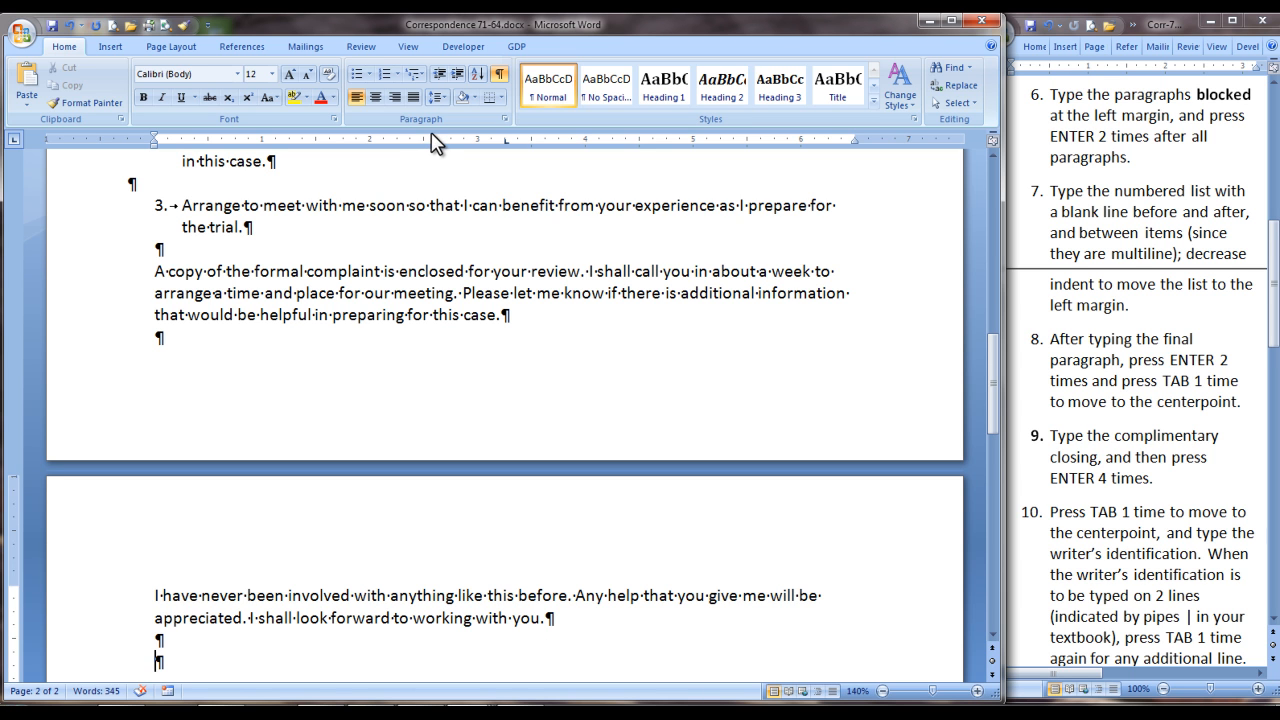
key("Tab")
type("Sincerely,")
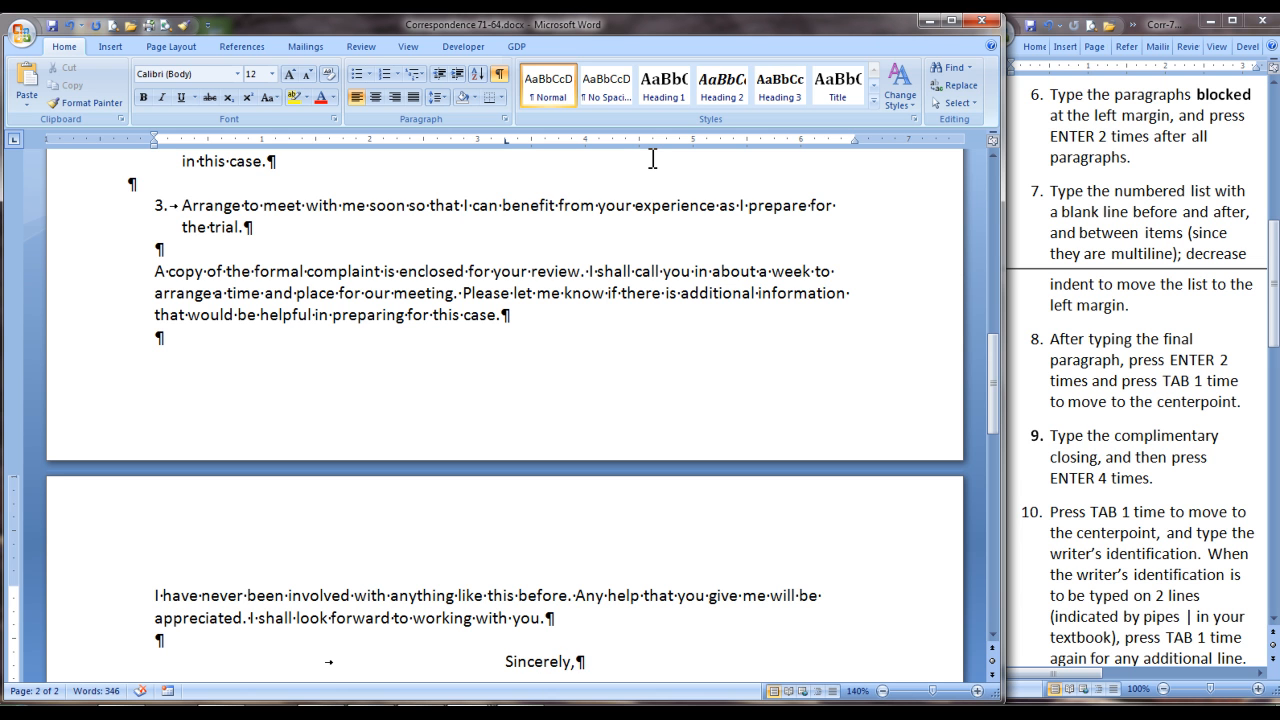
Leave three blank lines and enter the writer's name with "Attorney-at-Law" beneath it, both at the centerpoint tab stop.
key("Return")
key("Return")
key("Return")
key("Return")
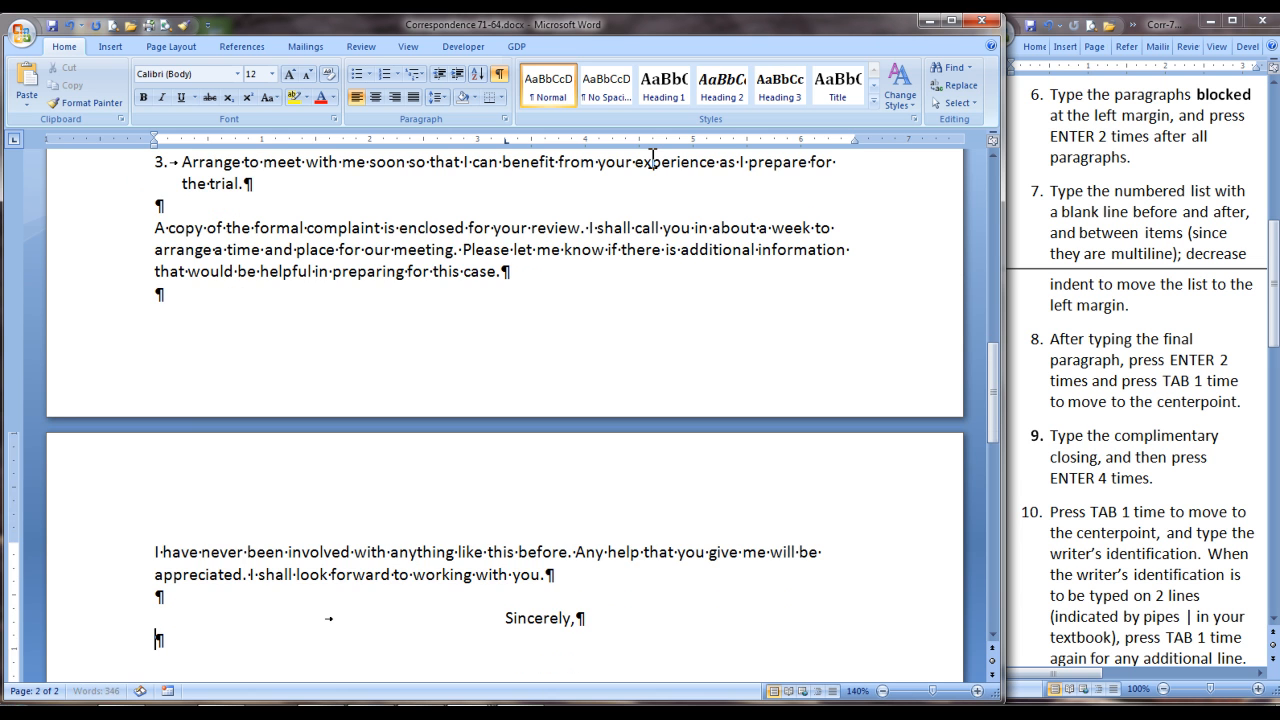
key("Tab")
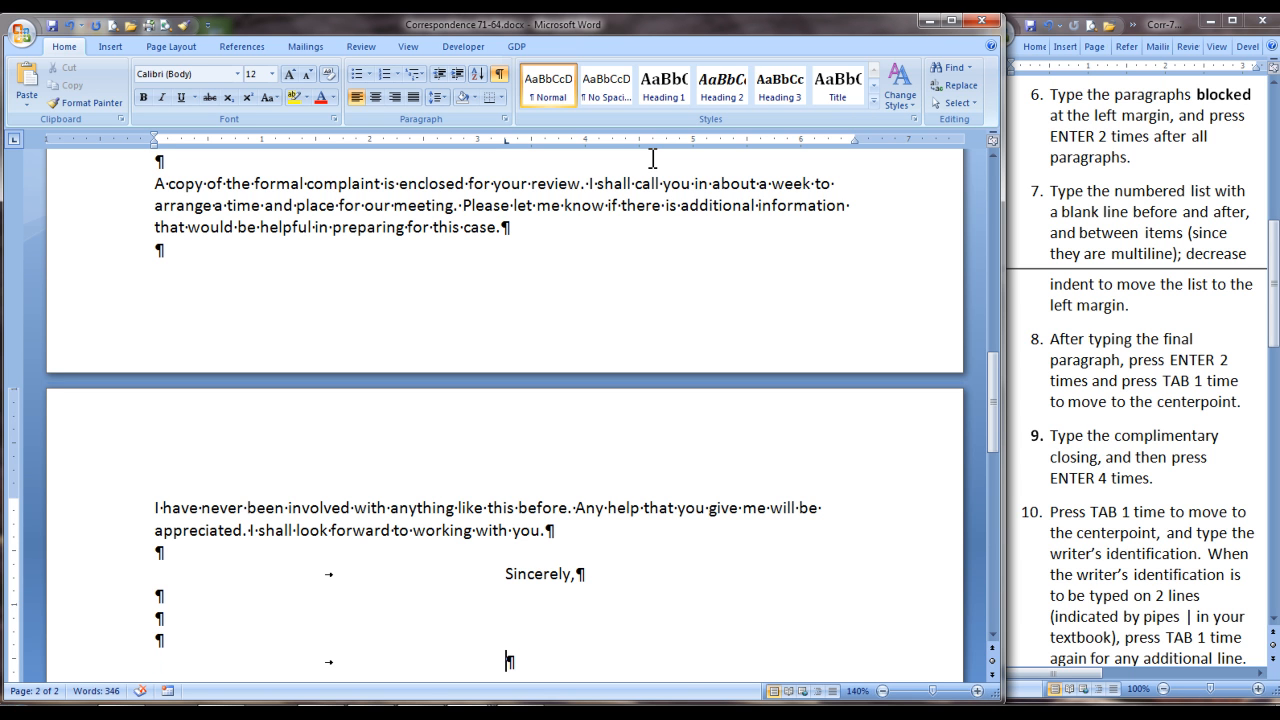
type("Ms. Jeanne M. Hoover")
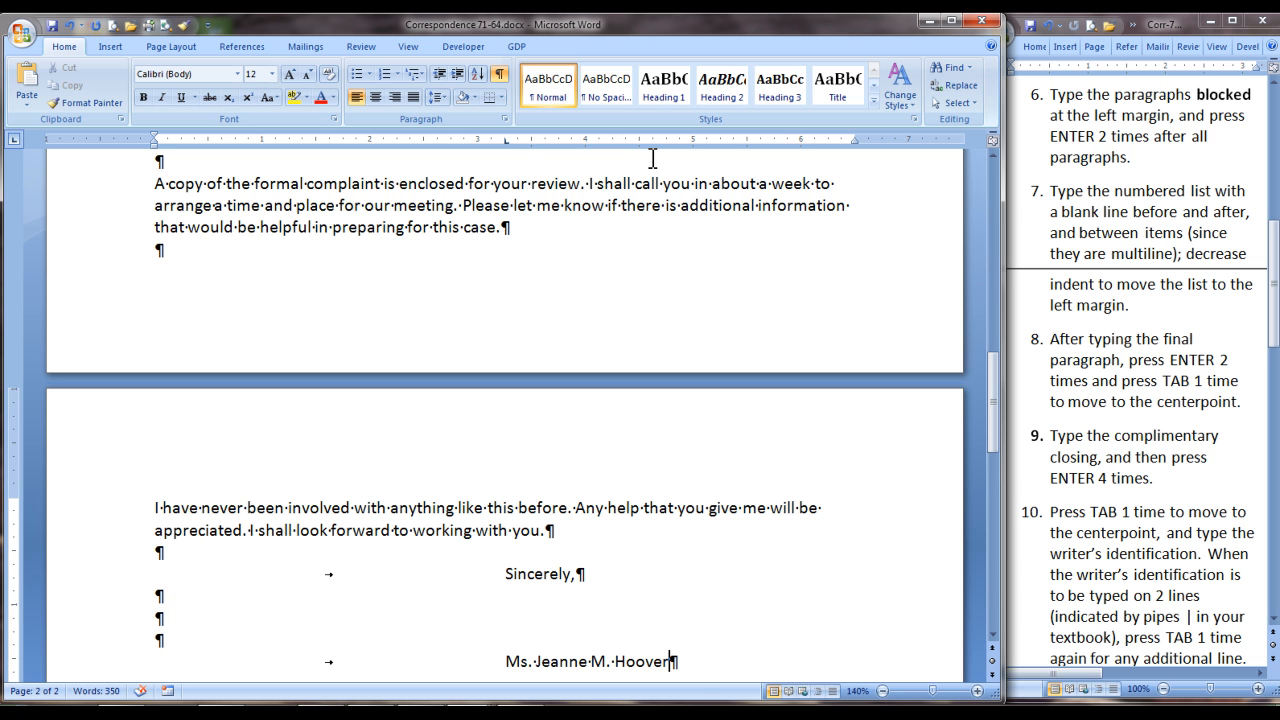
key("Return")
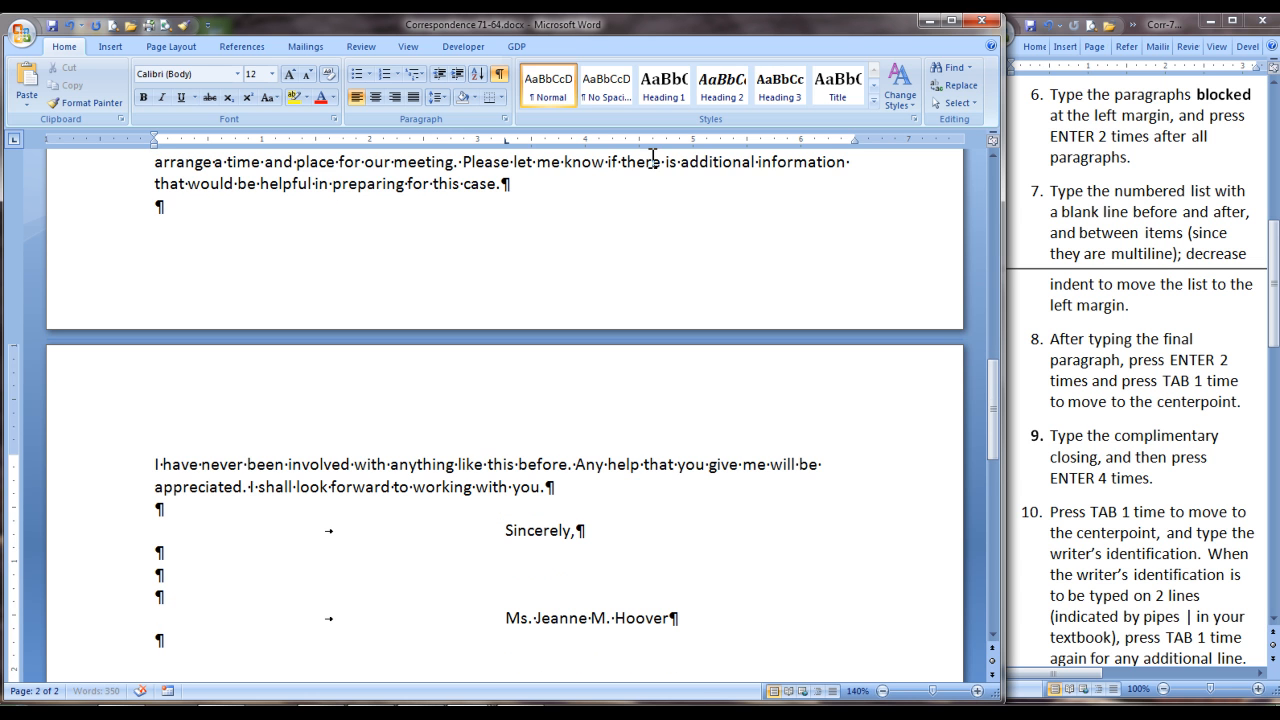
key("Tab")
type("Attorney")
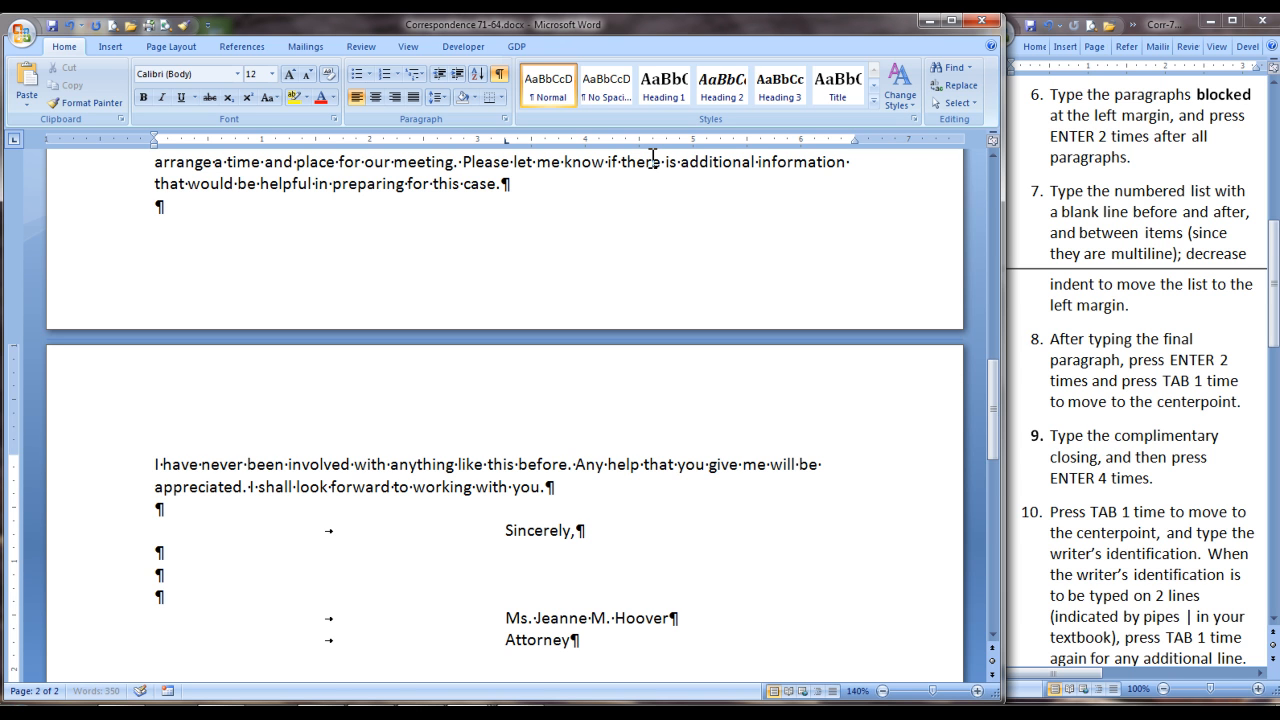
type("-at-Law")
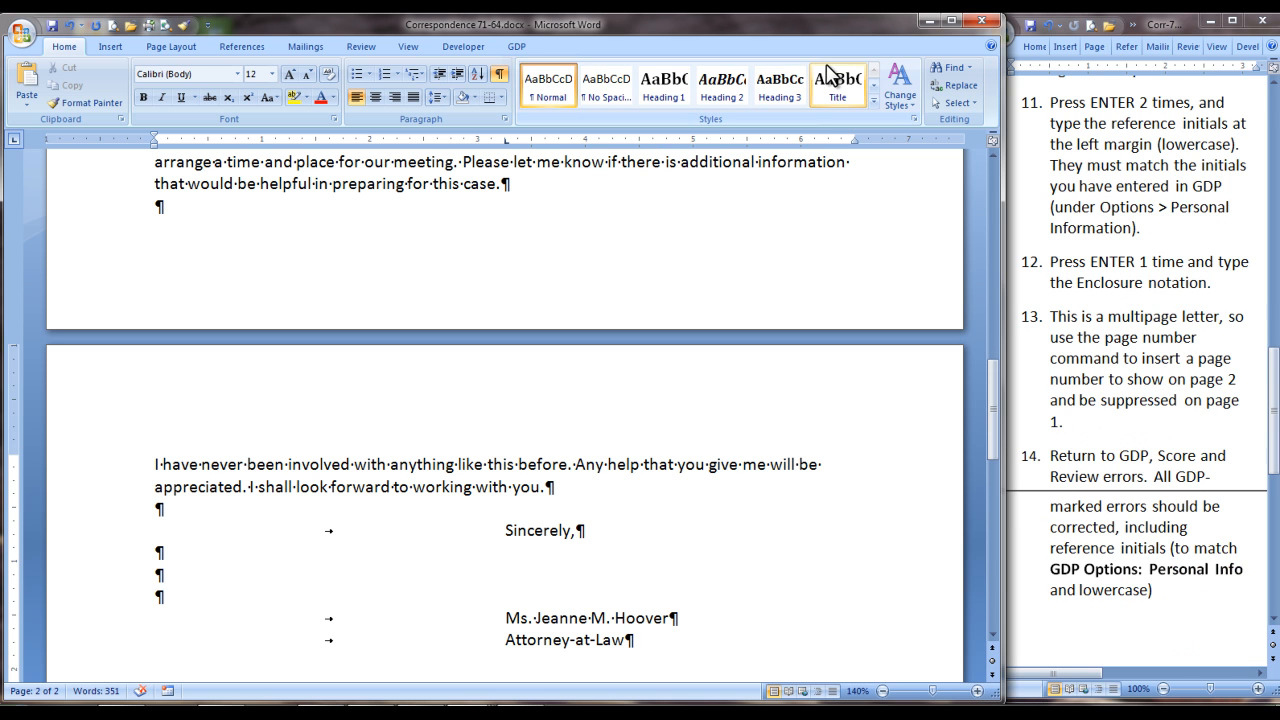
Add the lowercase reference initials "srg" after a blank line, undoing the automatic capitalization, and enter "Enclosure" on the following line.
key("Return")
key("Return")
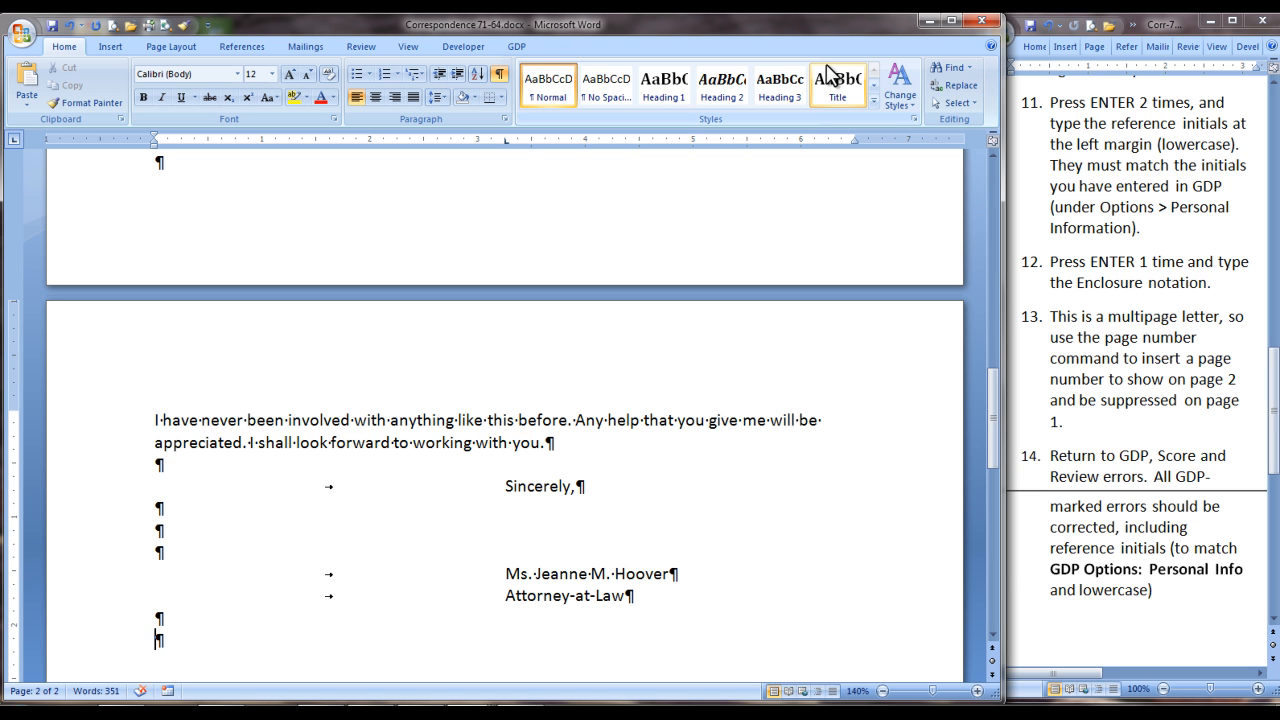
type("srg")
key("Return")
key("ctrl+z")
type("Enclosure")
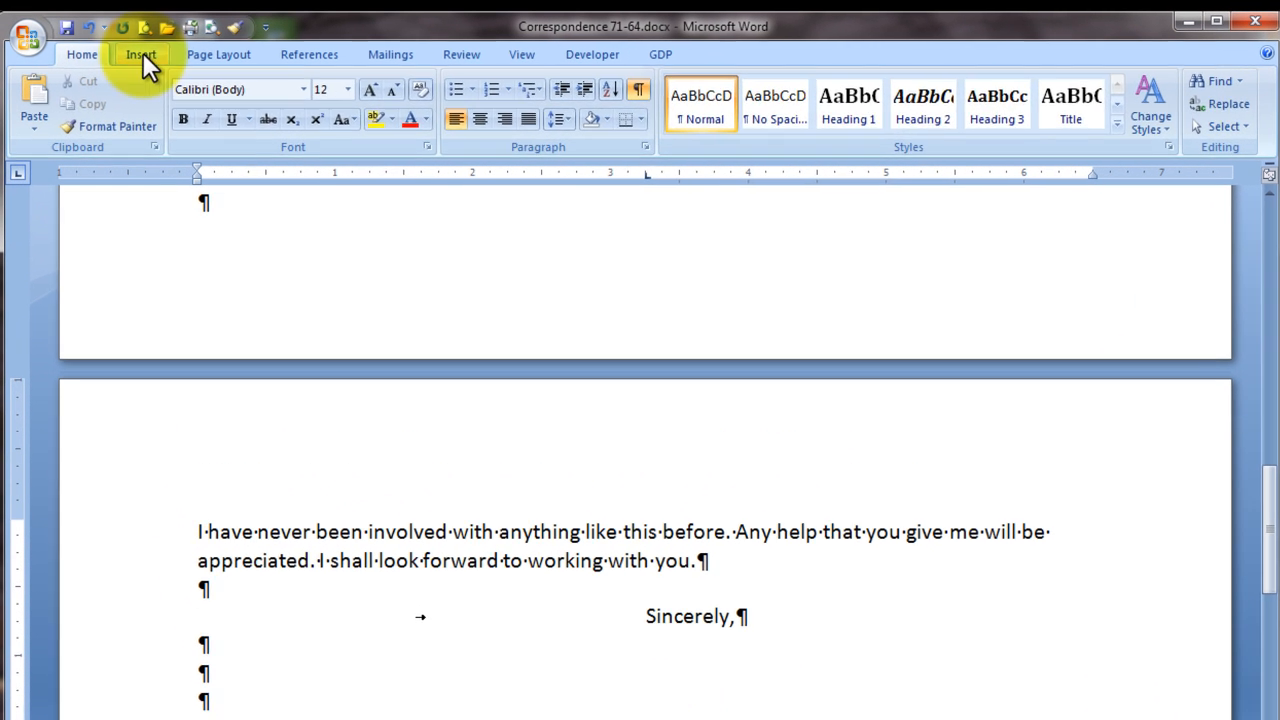
Insert a Plain Number 3 page number at the top of the page, suppress it with Different First Page, and leave the header.
left_click(141, 56)
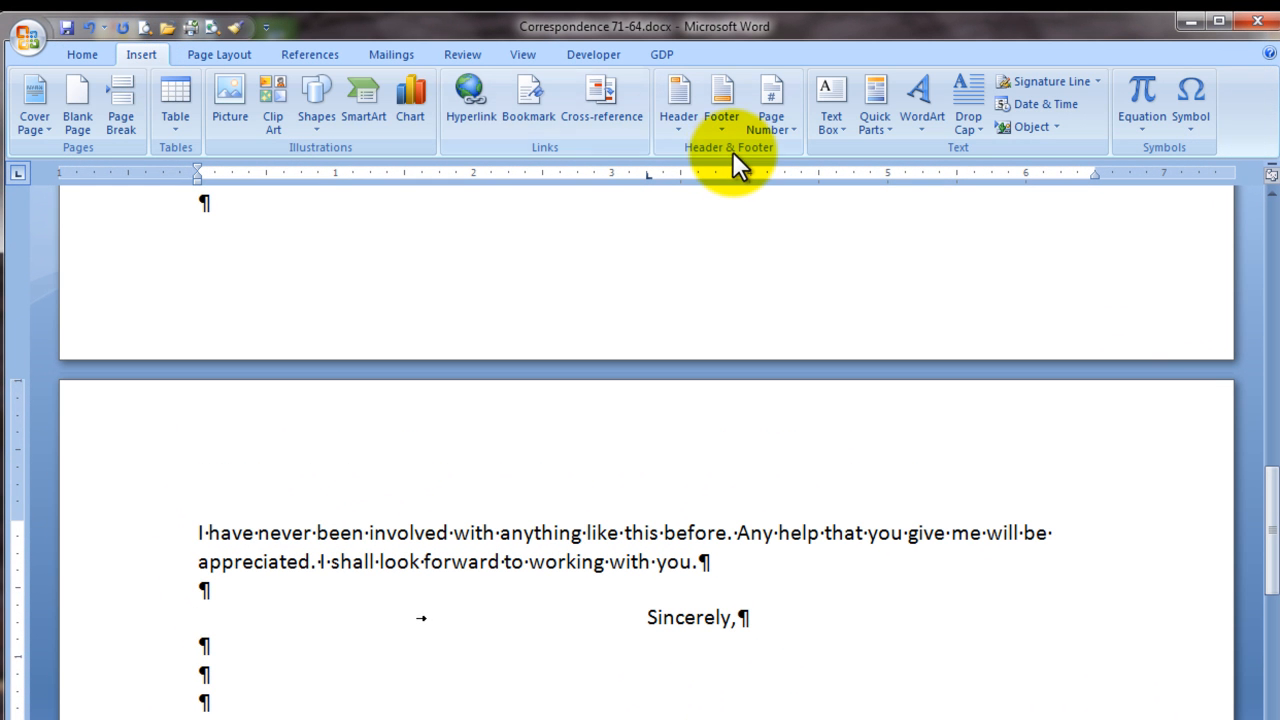
left_click(788, 127)
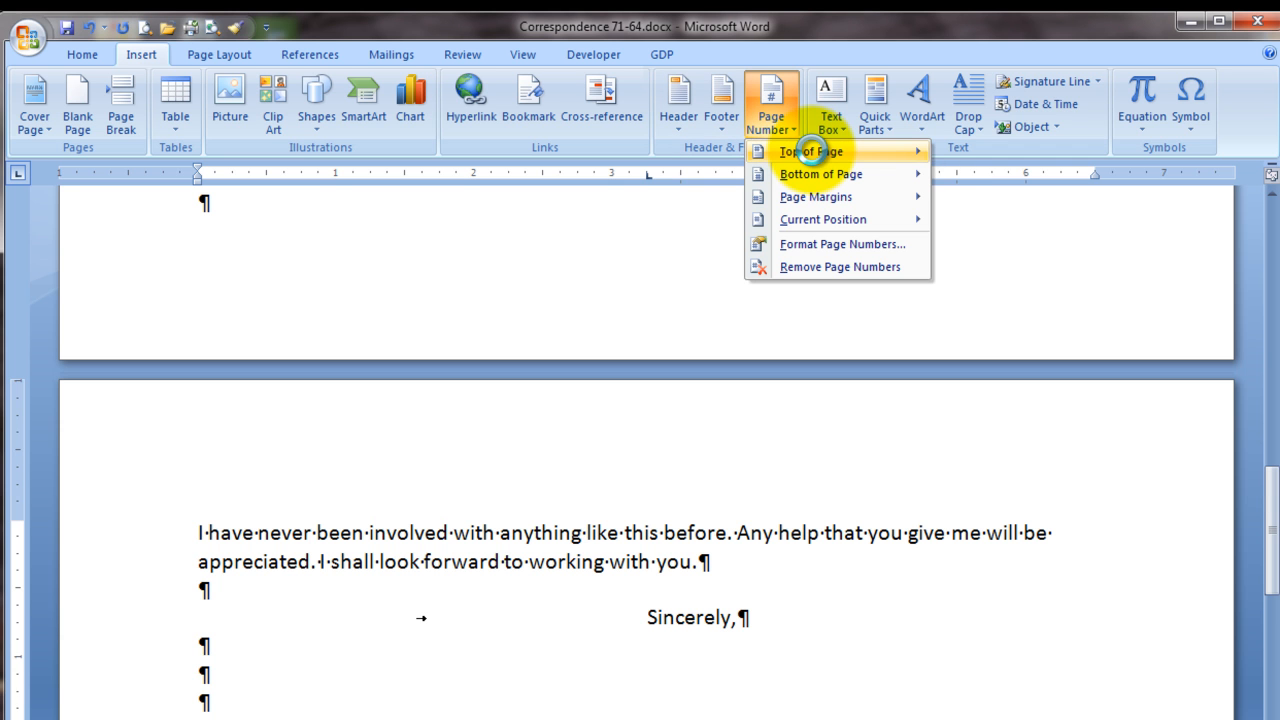
mouse_move(818, 158)
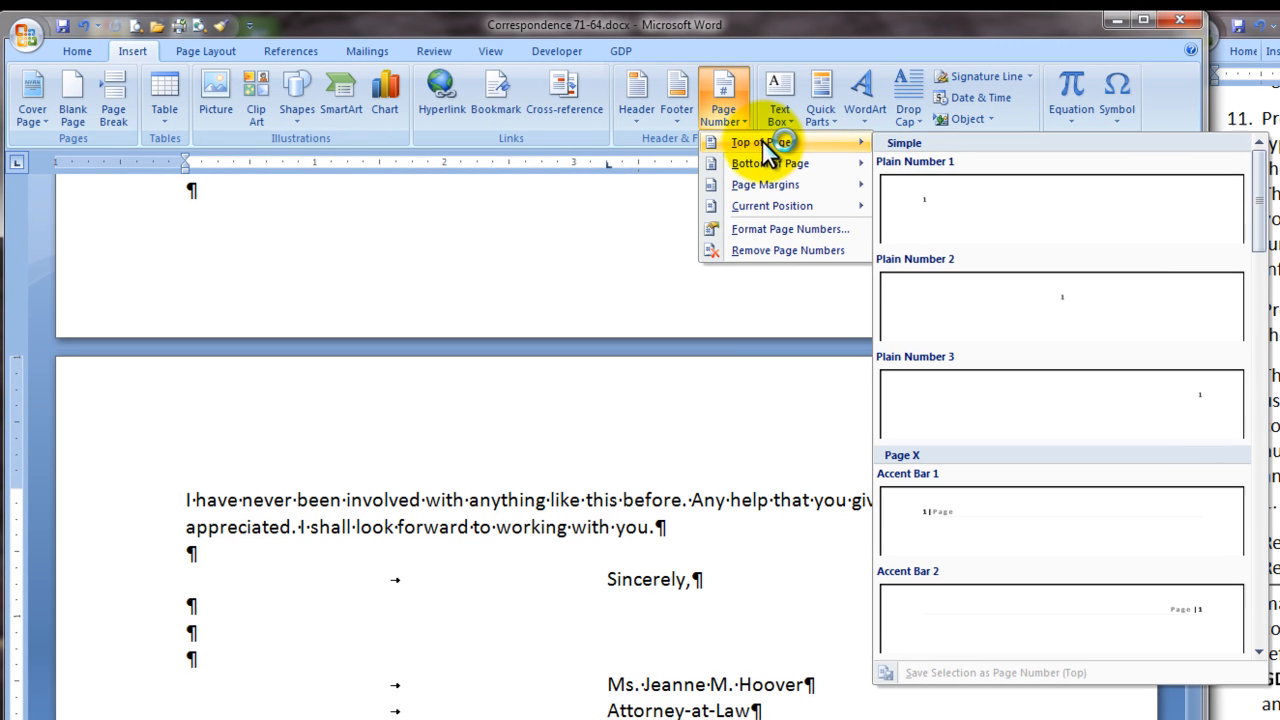
left_click(1034, 400)
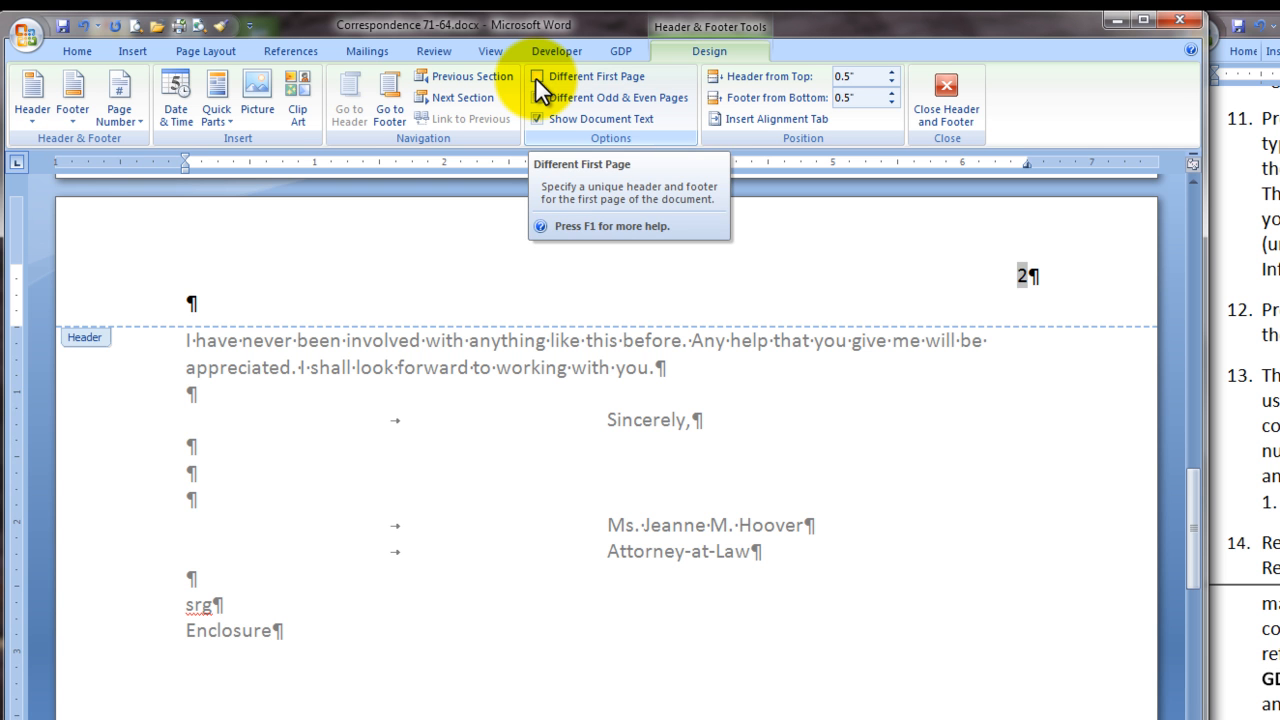
left_click(535, 76)
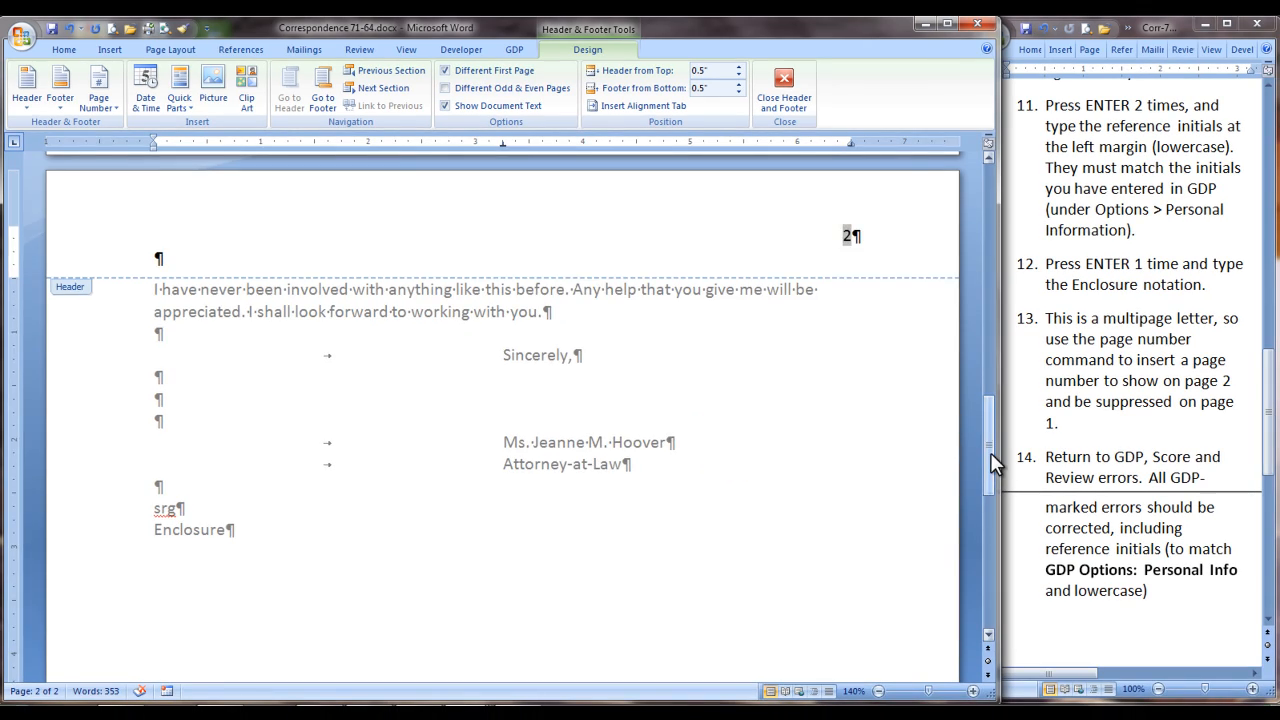
mouse_move(990, 452)
left_mouse_down()
mouse_move(989, 223)
mouse_move(986, 452)
left_mouse_up()
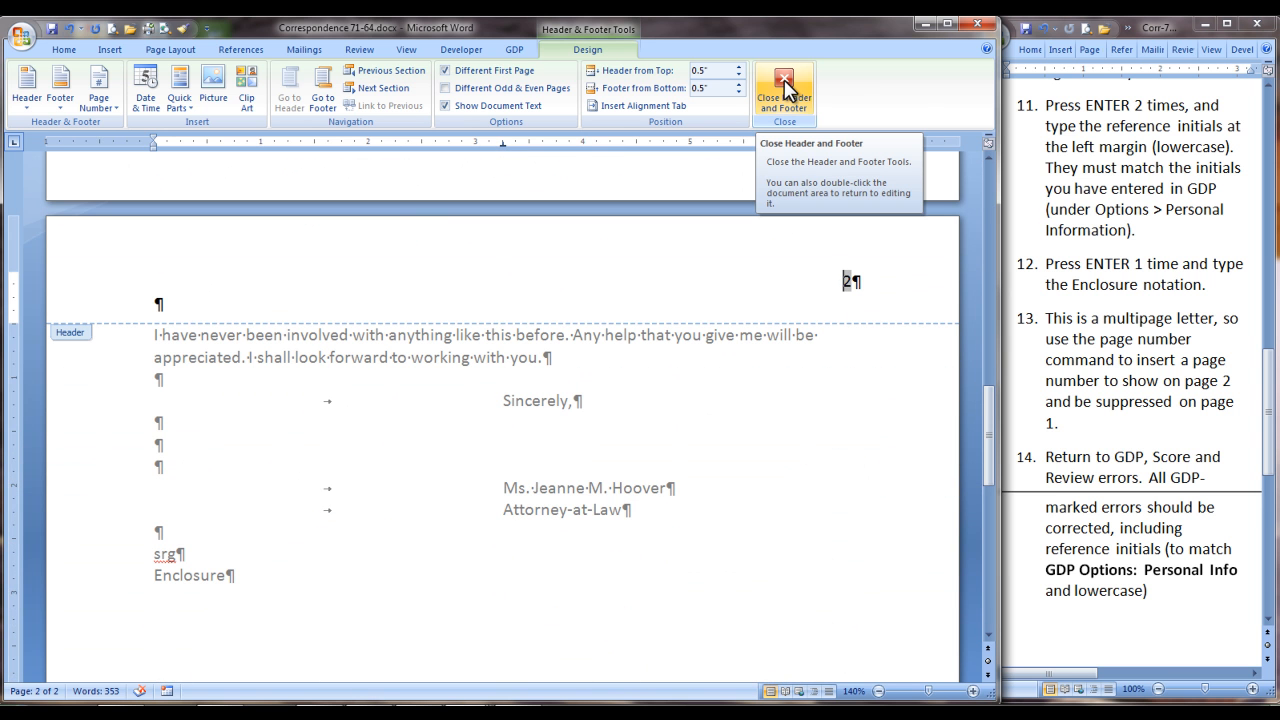
double_click(449, 481)
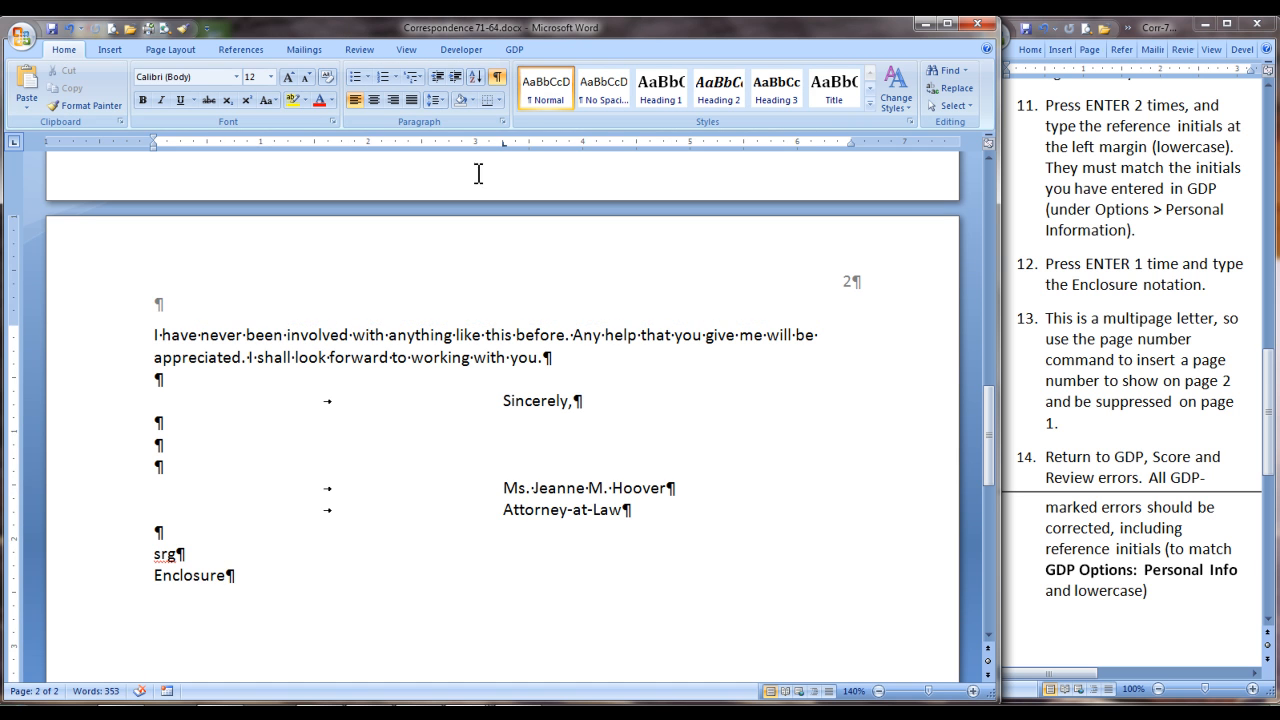
Hide the formatting marks and review the finished letter's layout.
left_click(497, 77)
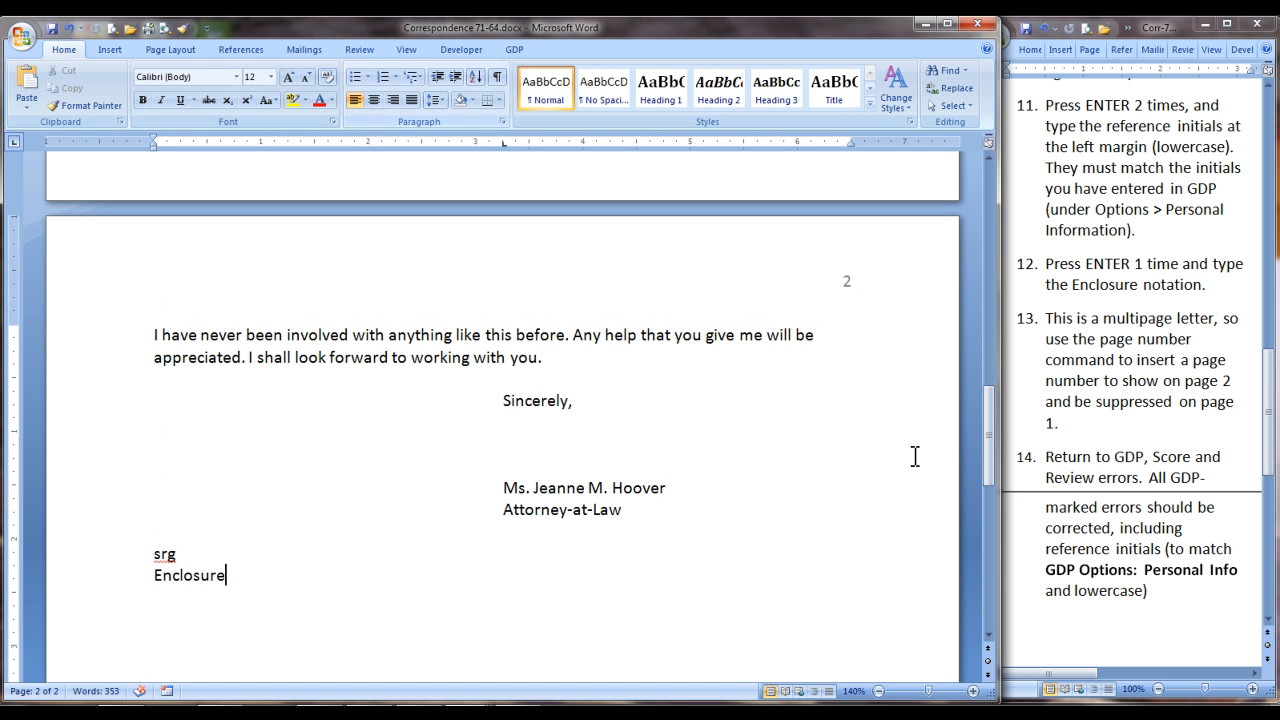
left_click_drag(988, 463, 1029, 478)
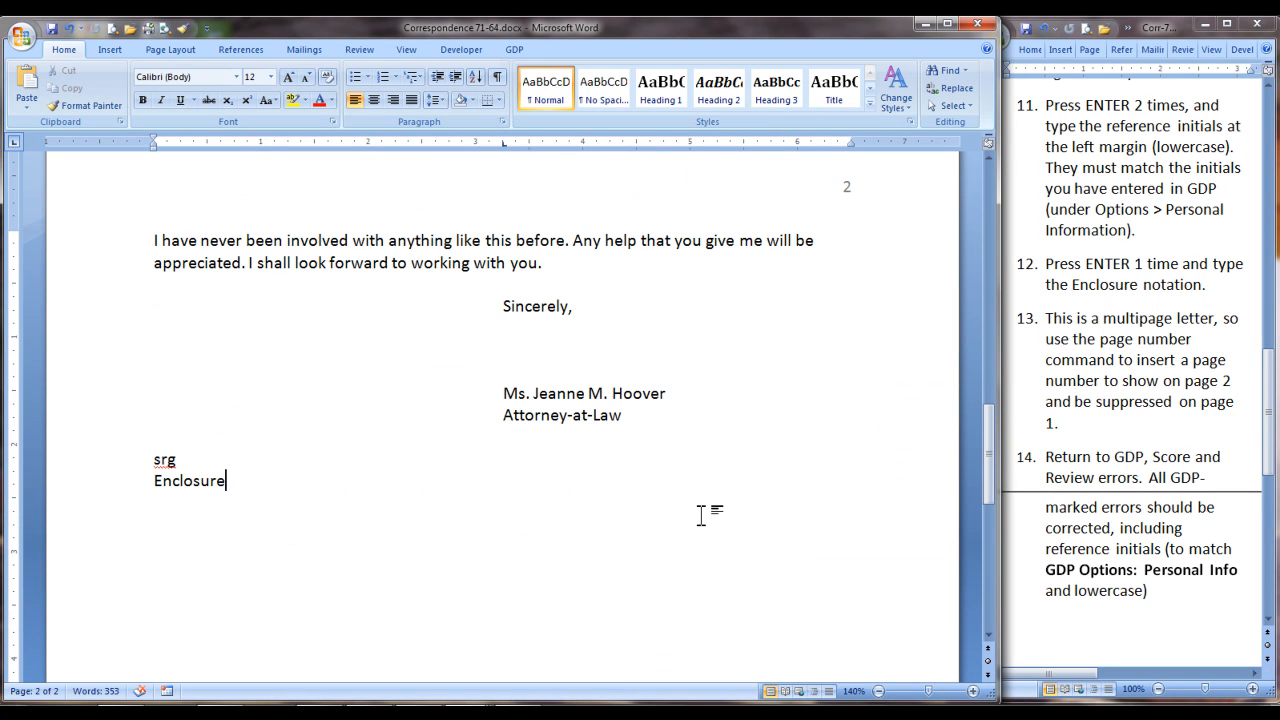